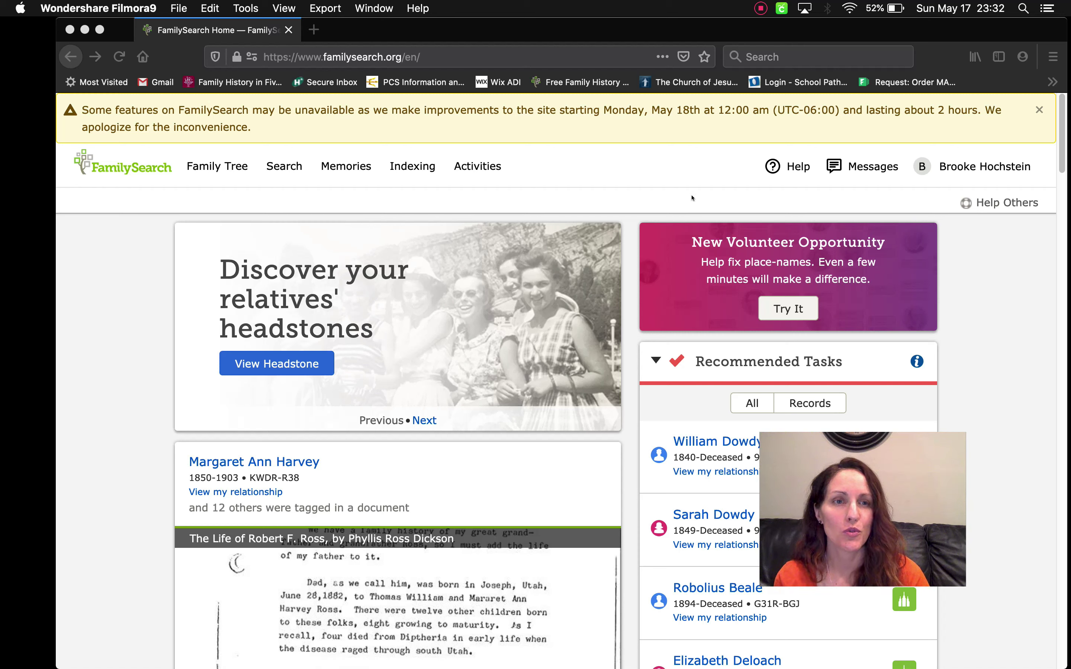
Step: Open the Research Wiki, search it for "us census", and review the United States Census article's topics and links
{"action": "left_click", "coordinate": [795, 174]}
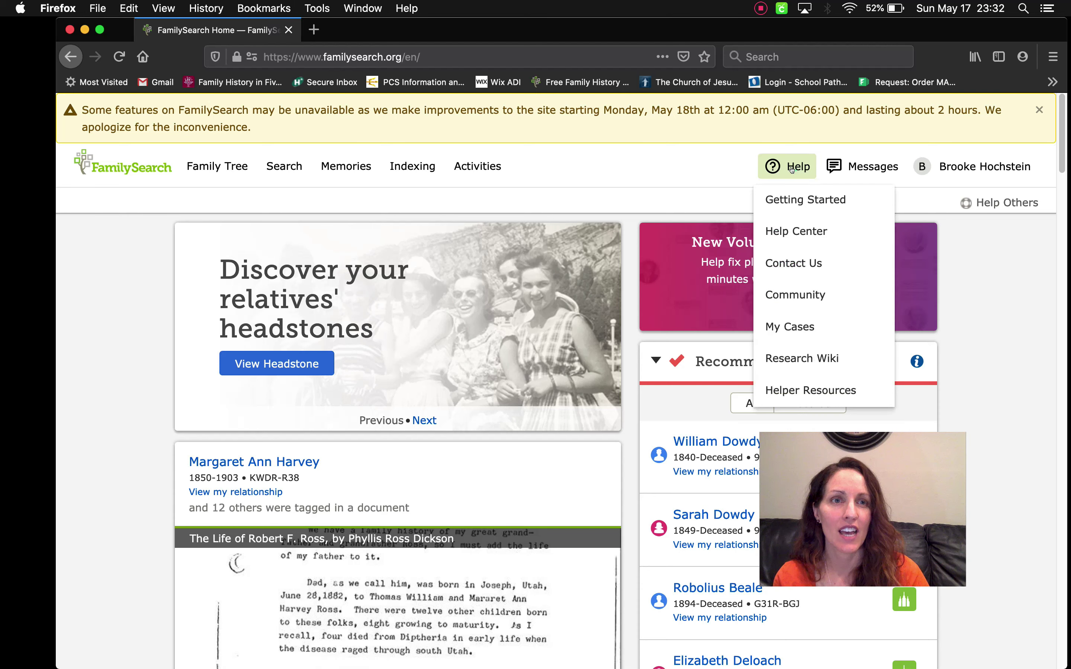
{"action": "left_click", "coordinate": [782, 358]}
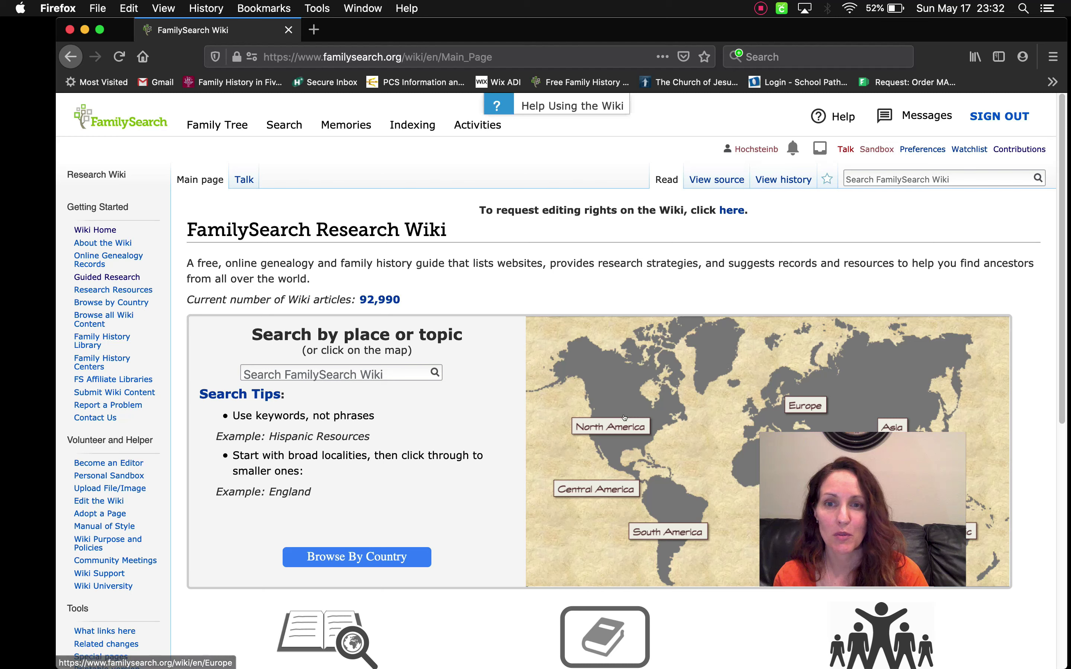
{"action": "left_click", "coordinate": [317, 370]}
{"action": "type", "text": "us census"}
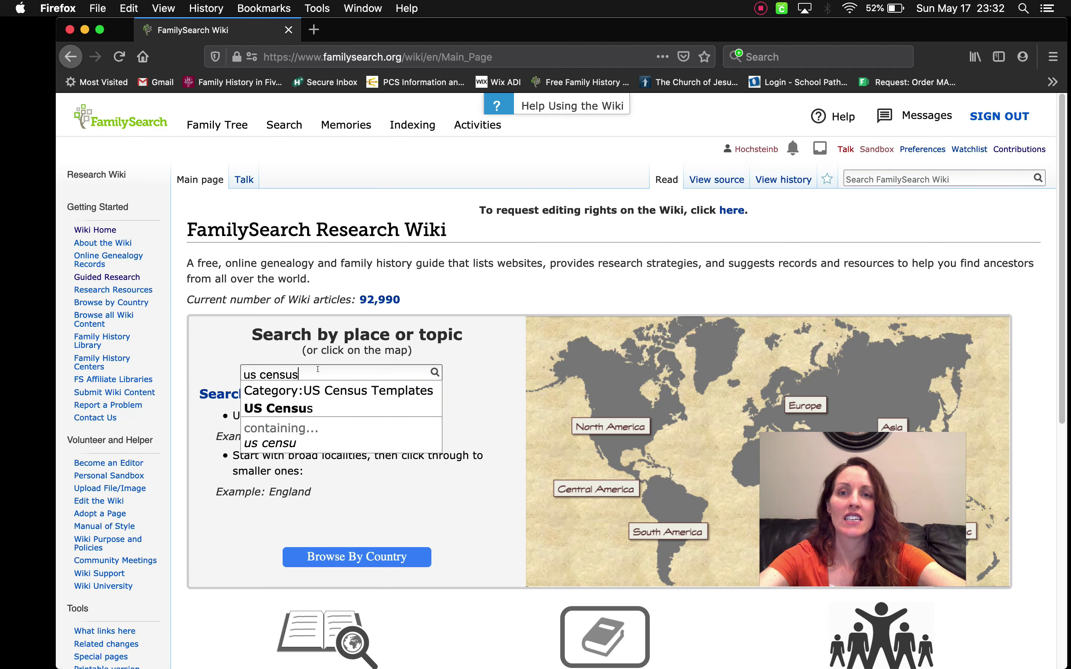
{"action": "key", "text": "Return"}
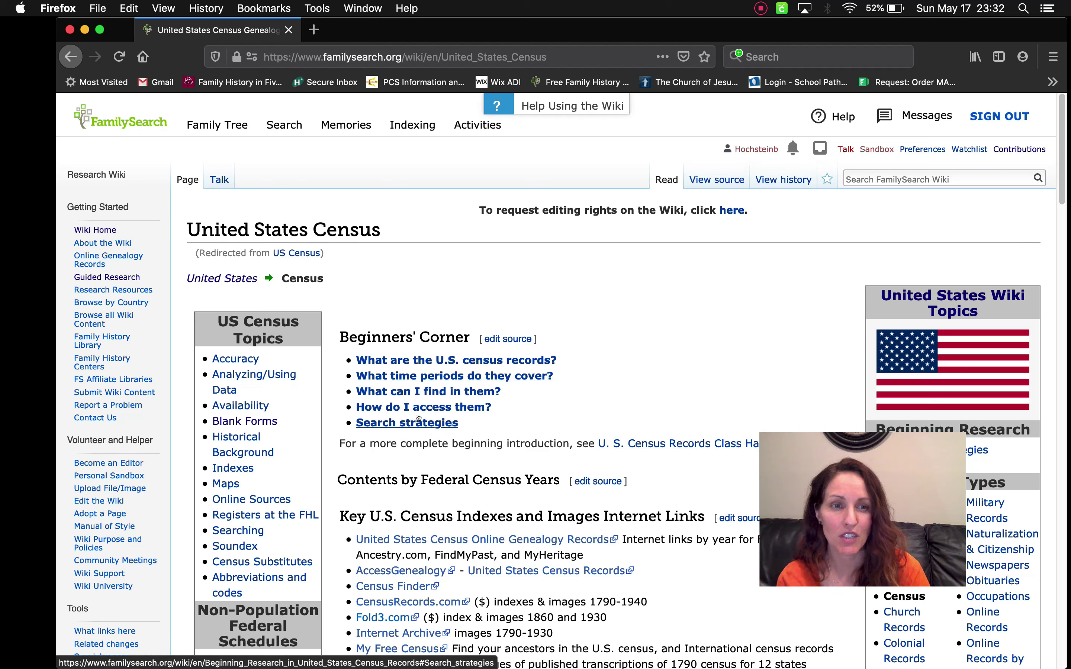
{"action": "scroll", "coordinate": [450, 435], "scroll_direction": "down", "scroll_amount": 2}
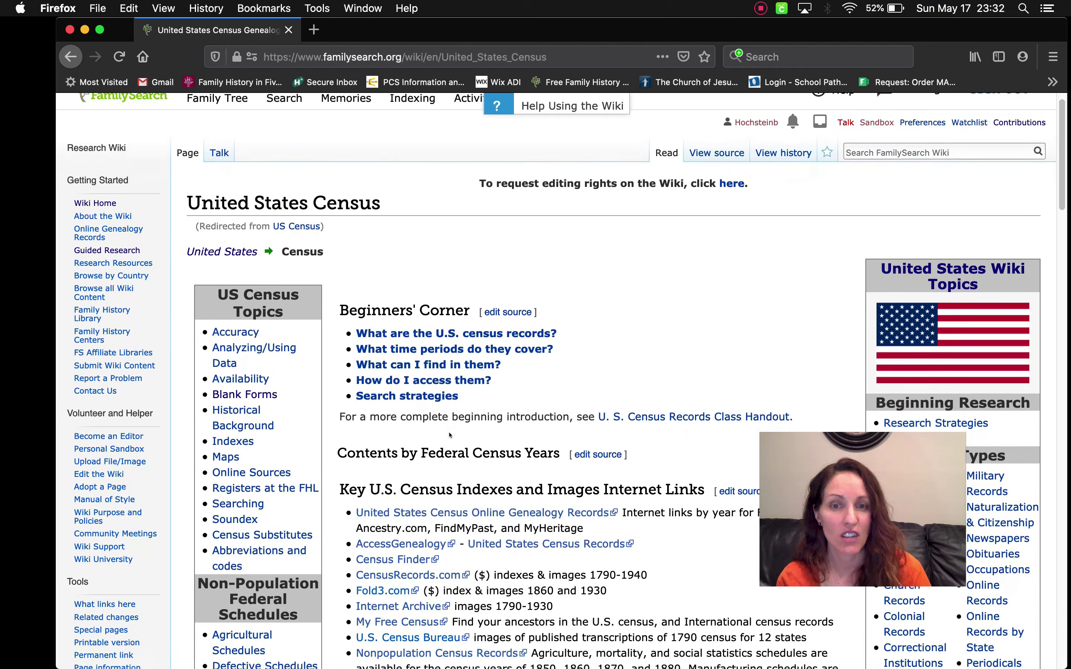
{"action": "scroll", "coordinate": [449, 435], "scroll_direction": "down", "scroll_amount": 5}
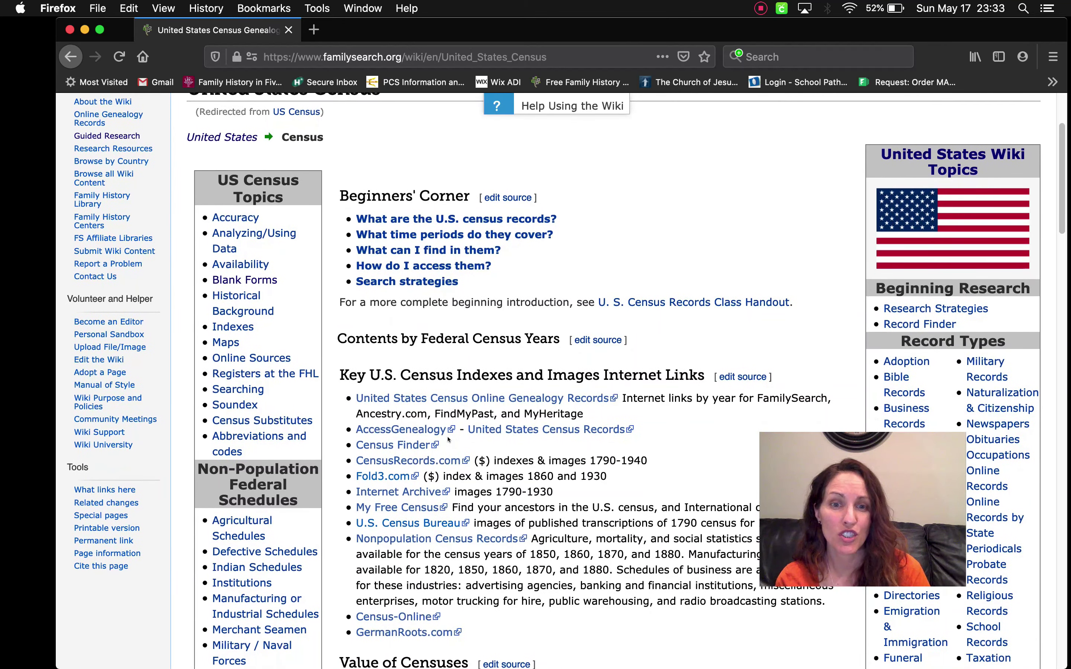
{"action": "scroll", "coordinate": [449, 439], "scroll_direction": "up", "scroll_amount": 5}
{"action": "scroll", "coordinate": [448, 437], "scroll_direction": "down", "scroll_amount": 3}
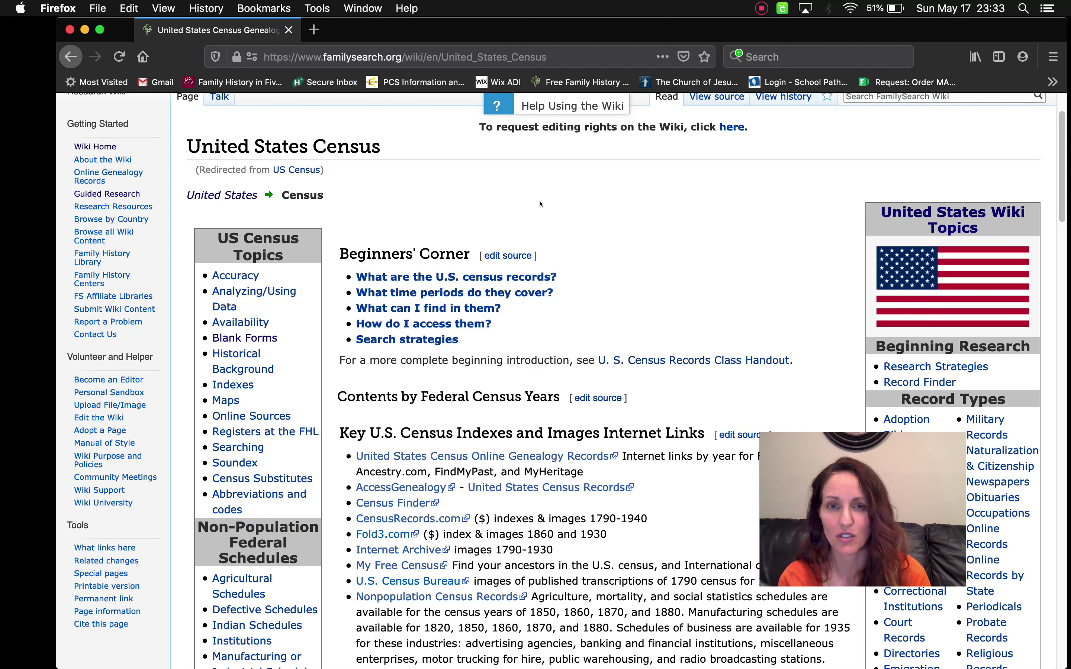
Step: Open the family tree and go to the person page of the wife in the couple married 21 July 1901 in Savannah
{"action": "left_click", "coordinate": [70, 57]}
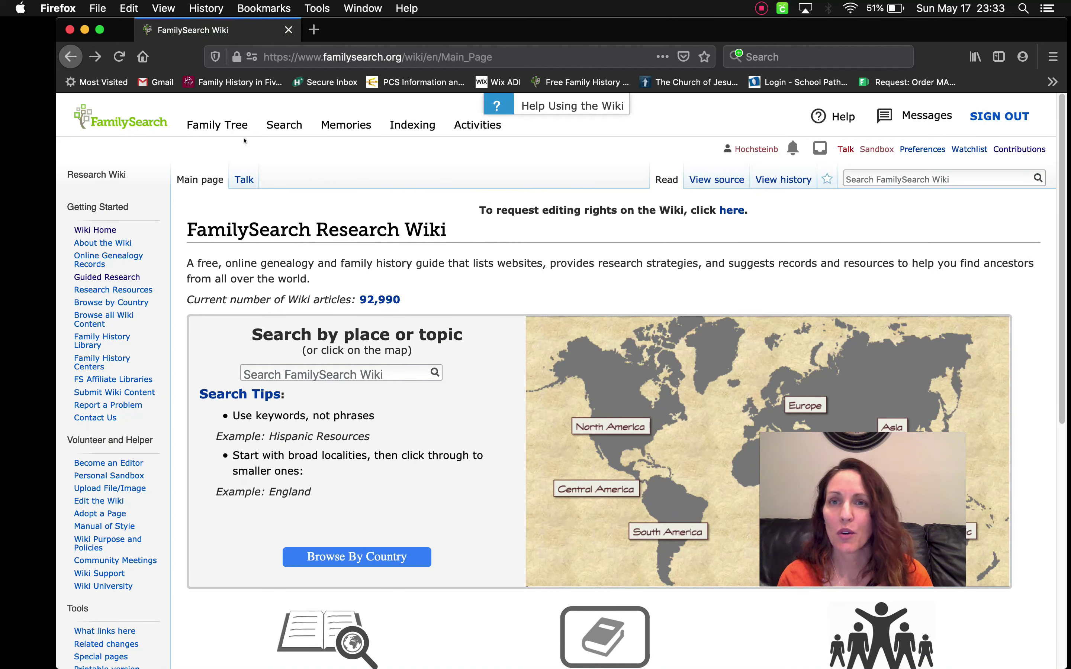
{"action": "left_click", "coordinate": [212, 126]}
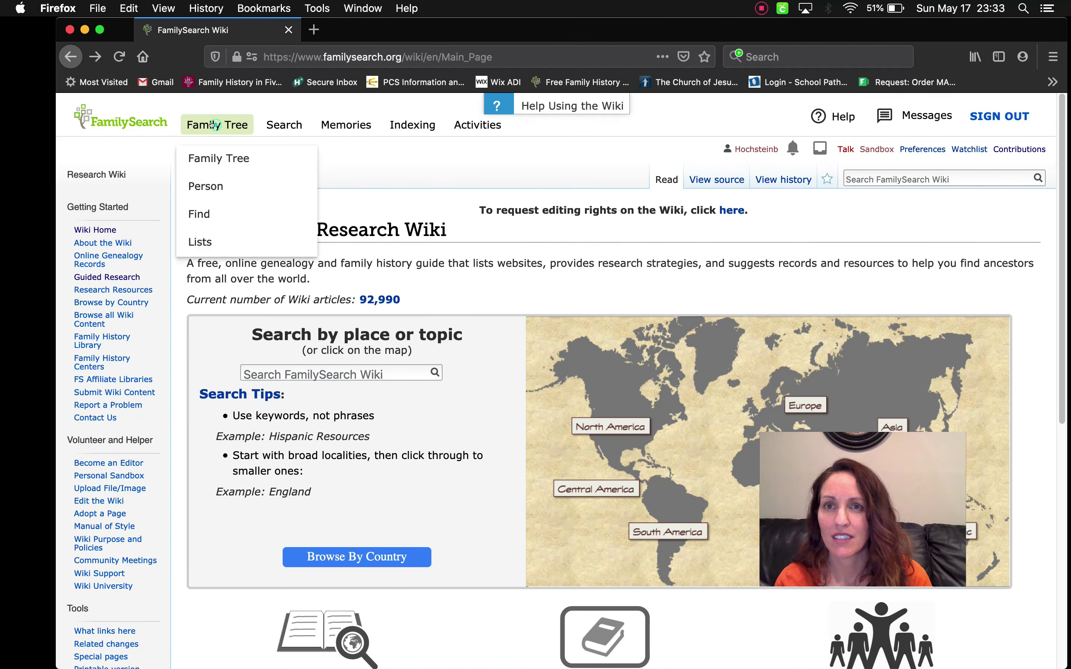
{"action": "left_click", "coordinate": [221, 160]}
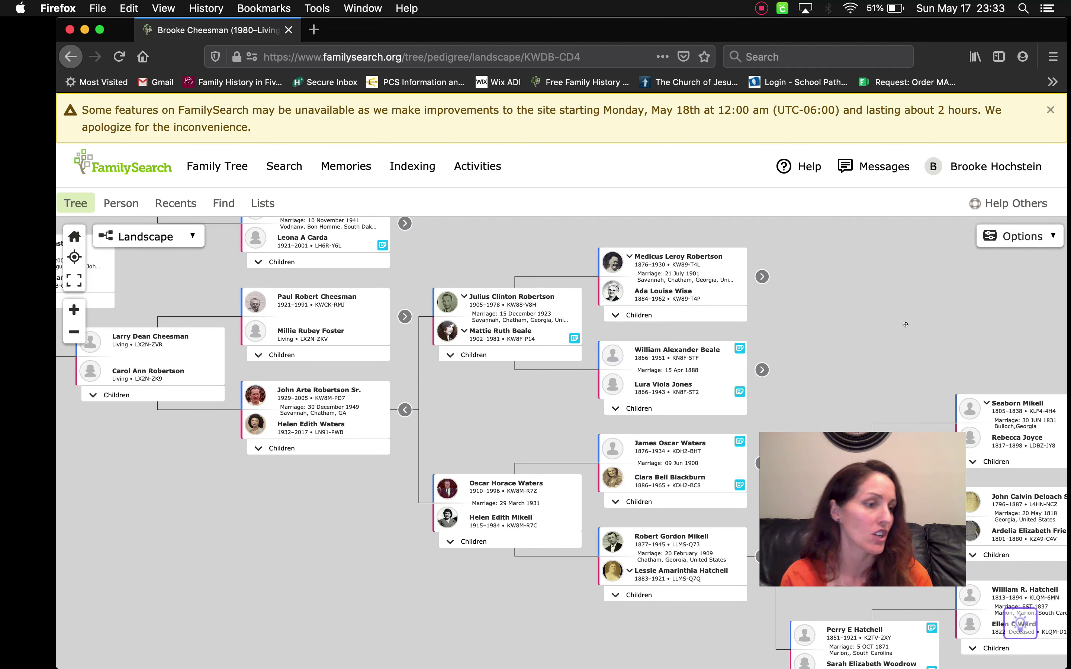
{"action": "mouse_move", "coordinate": [918, 328]}
{"action": "left_mouse_down"}
{"action": "mouse_move", "coordinate": [832, 374]}
{"action": "mouse_move", "coordinate": [575, 336]}
{"action": "mouse_move", "coordinate": [573, 371]}
{"action": "mouse_move", "coordinate": [536, 314]}
{"action": "left_mouse_up"}
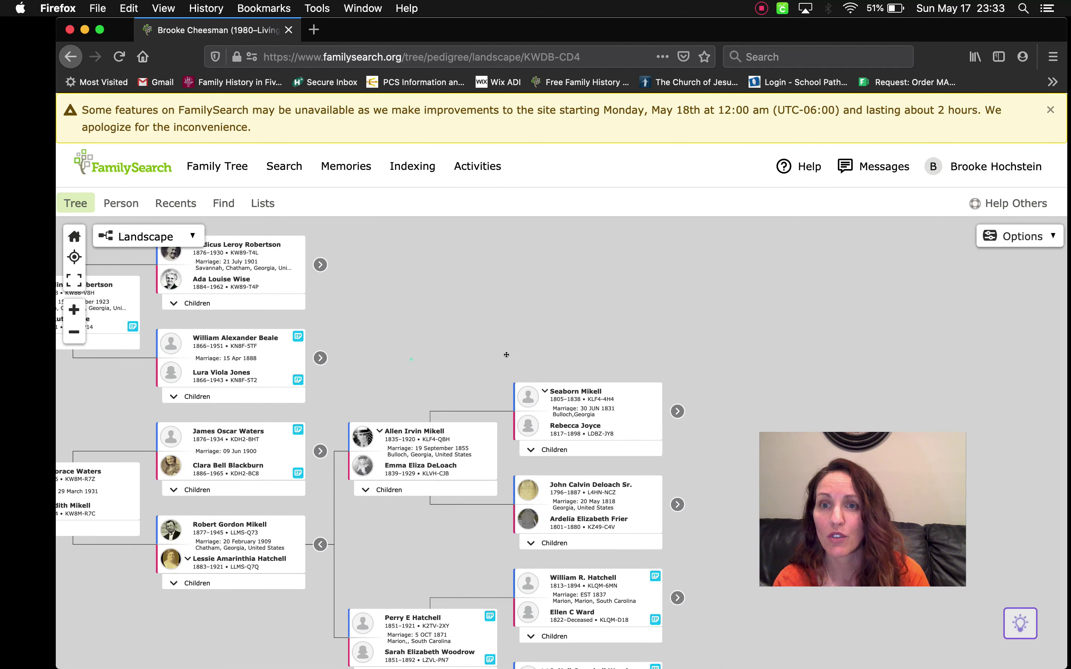
{"action": "left_click_drag", "start_coordinate": [219, 280], "coordinate": [406, 293]}
{"action": "left_click", "coordinate": [406, 292]}
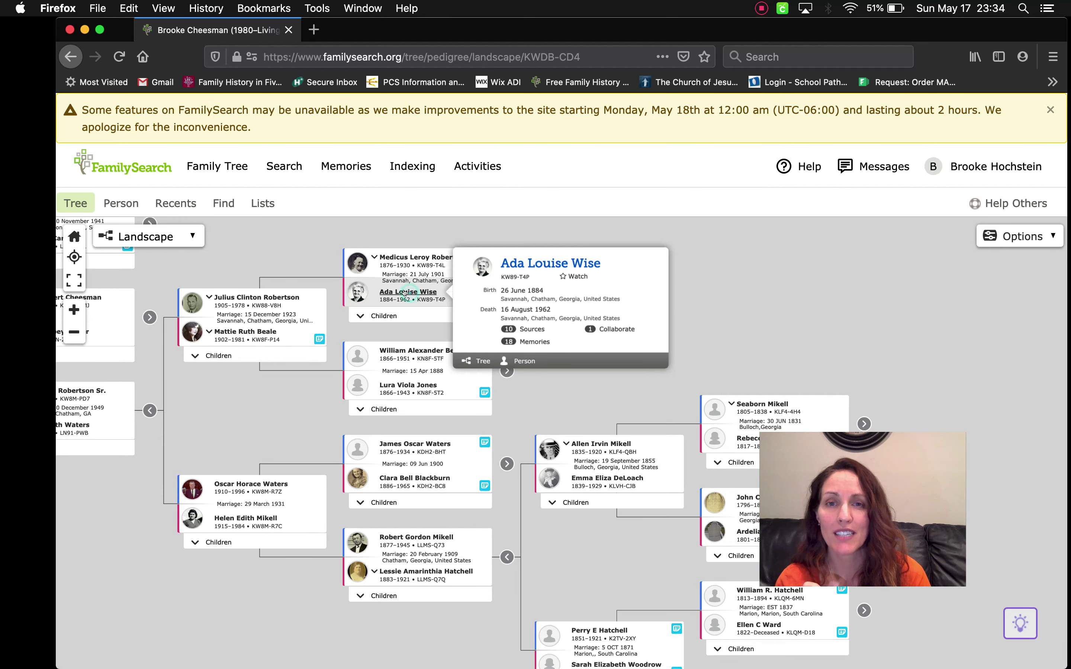
{"action": "left_click", "coordinate": [520, 360]}
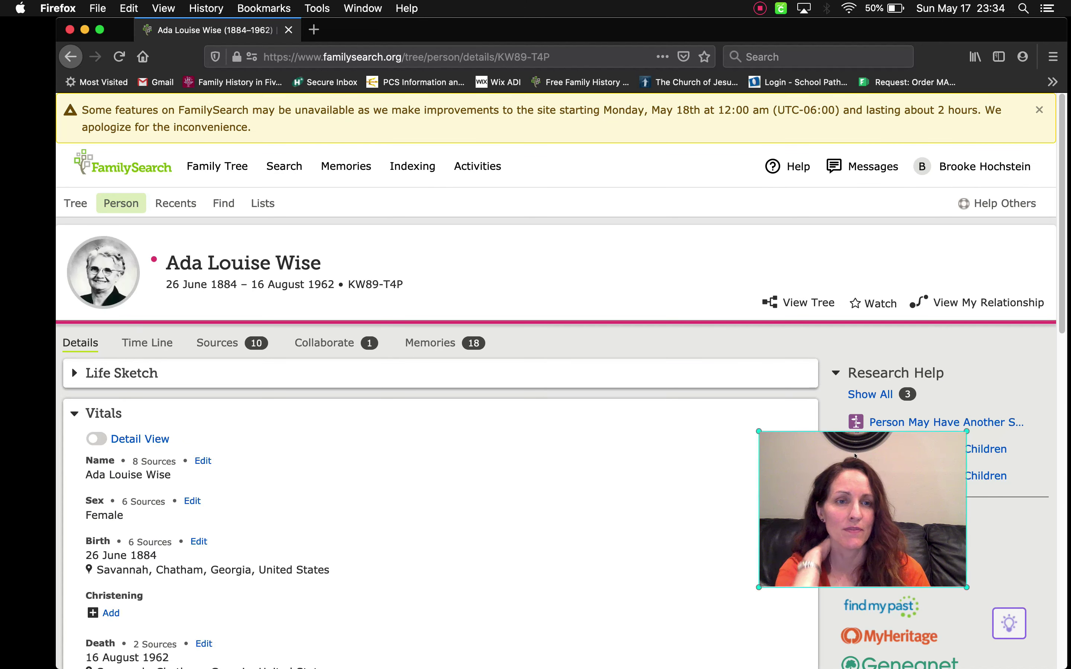
Step: Search FamilySearch's historical records for this ancestor from her person page
{"action": "left_click_drag", "start_coordinate": [795, 498], "coordinate": [487, 510]}
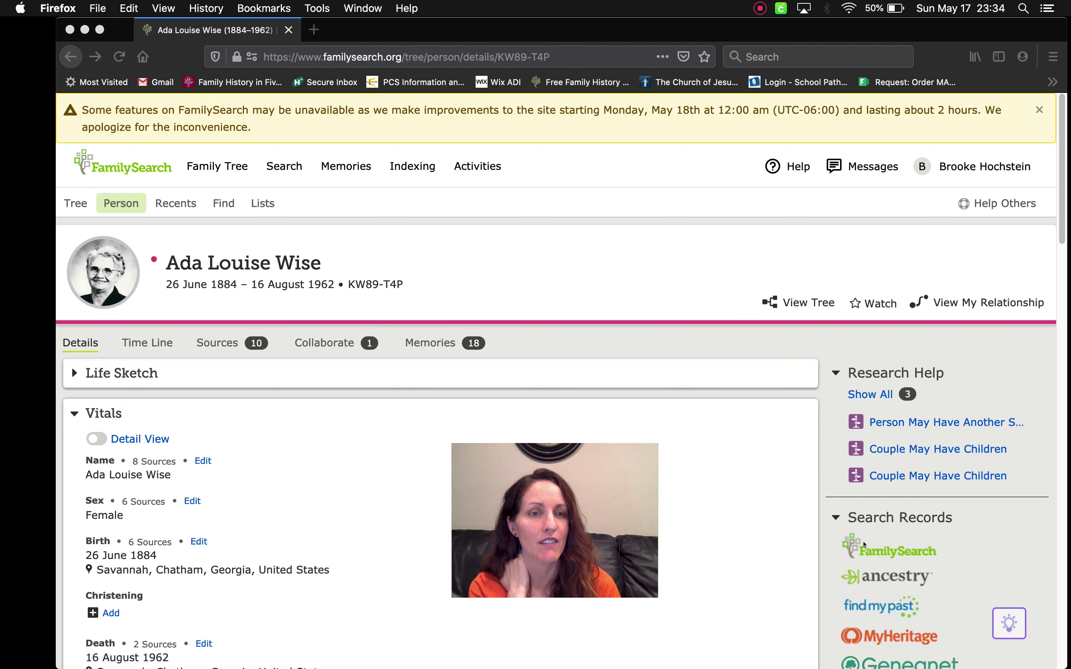
{"action": "left_click", "coordinate": [865, 546]}
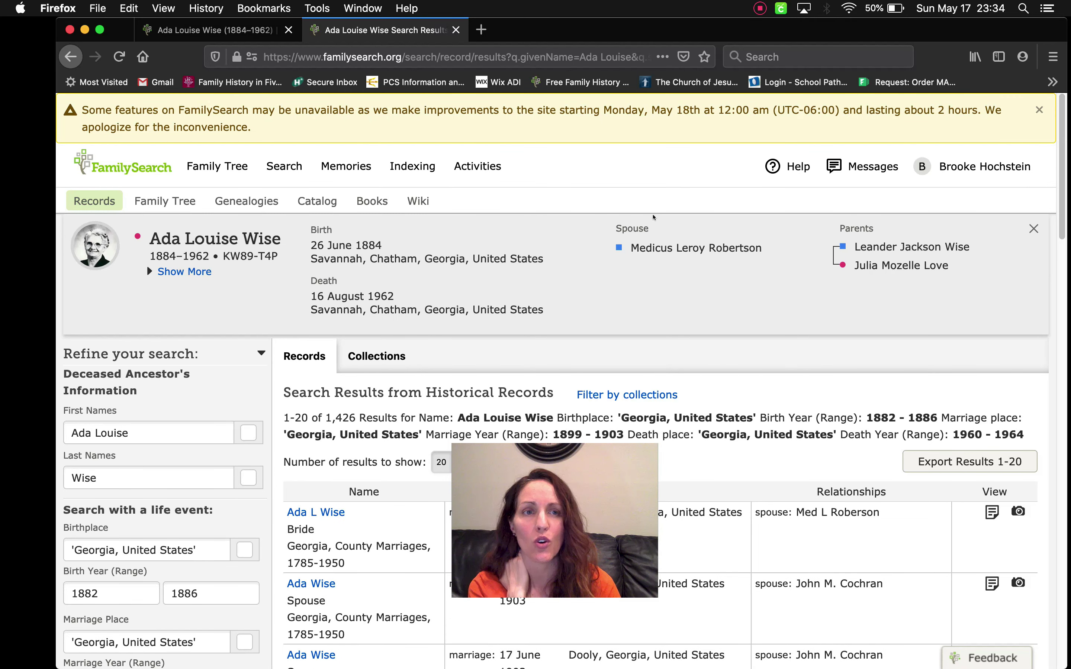
{"action": "mouse_move", "coordinate": [560, 469]}
{"action": "left_click_drag", "start_coordinate": [596, 486], "coordinate": [999, 303]}
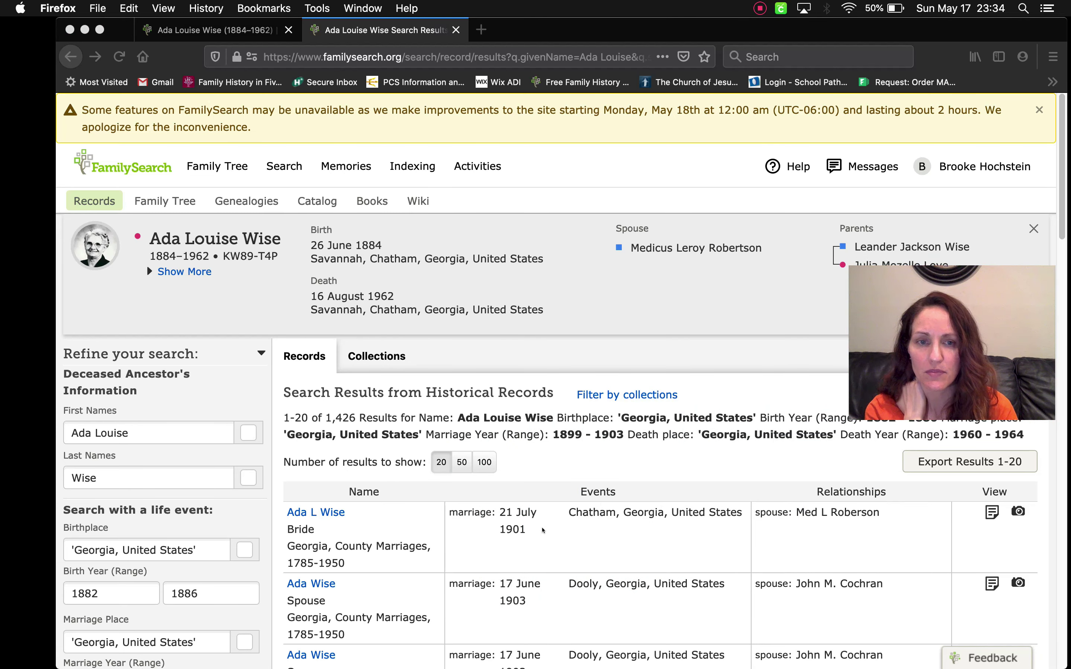
Step: Restrict the record search to the type "Census, Residence, and Lists" and update the results
{"action": "scroll", "coordinate": [543, 531], "scroll_direction": "down", "scroll_amount": 3}
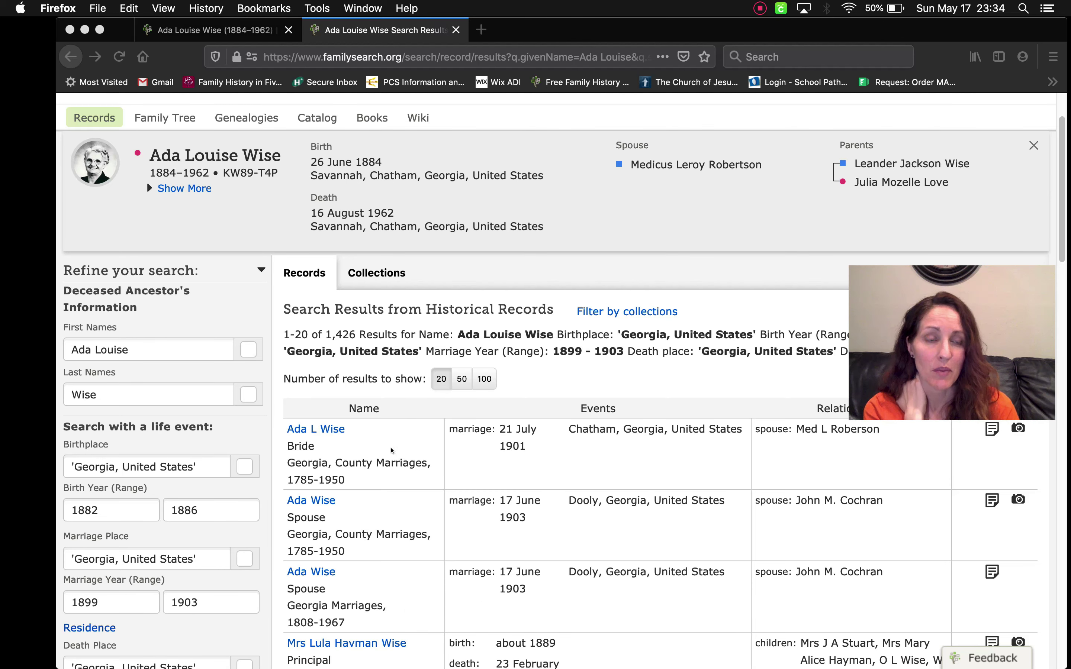
{"action": "scroll", "coordinate": [226, 498], "scroll_direction": "down", "scroll_amount": 9}
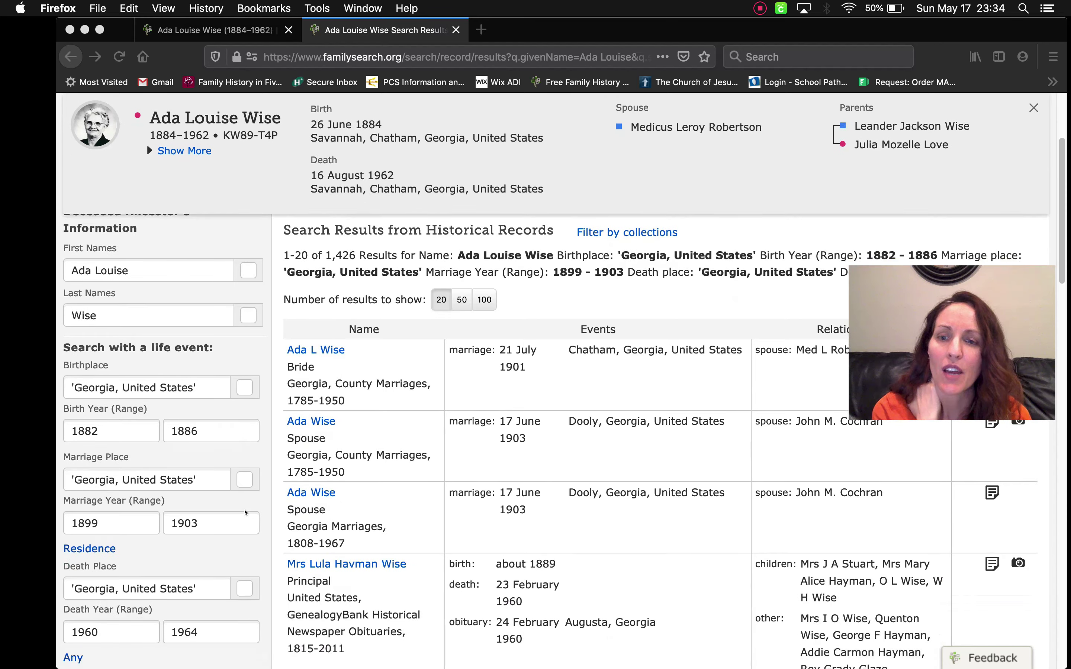
{"action": "scroll", "coordinate": [244, 512], "scroll_direction": "down", "scroll_amount": 1}
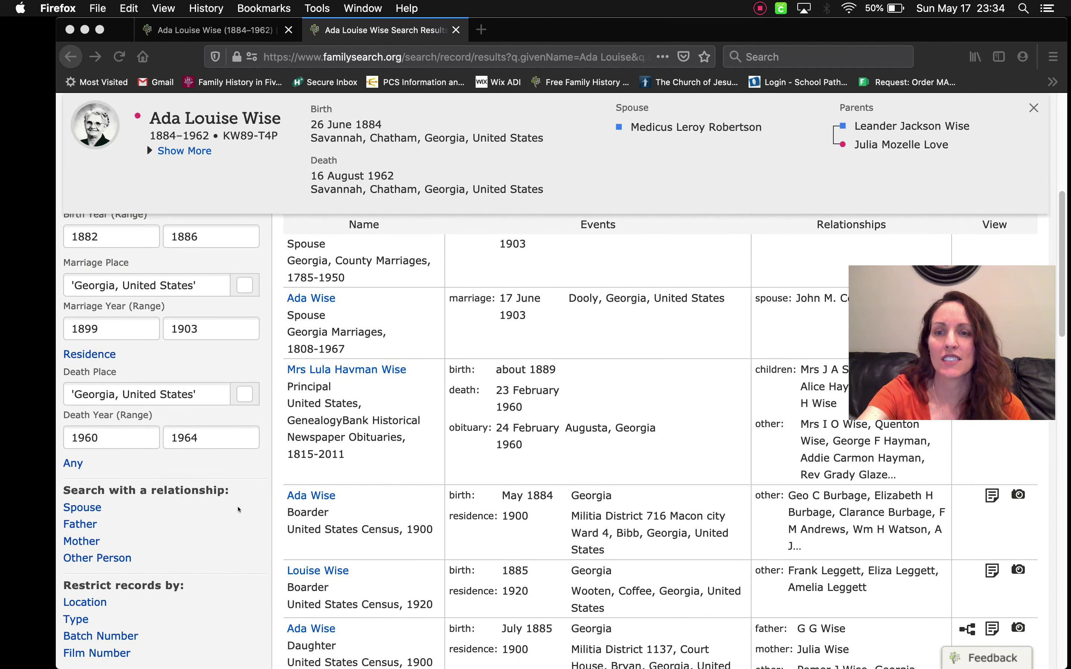
{"action": "scroll", "coordinate": [193, 510], "scroll_direction": "down", "scroll_amount": 3}
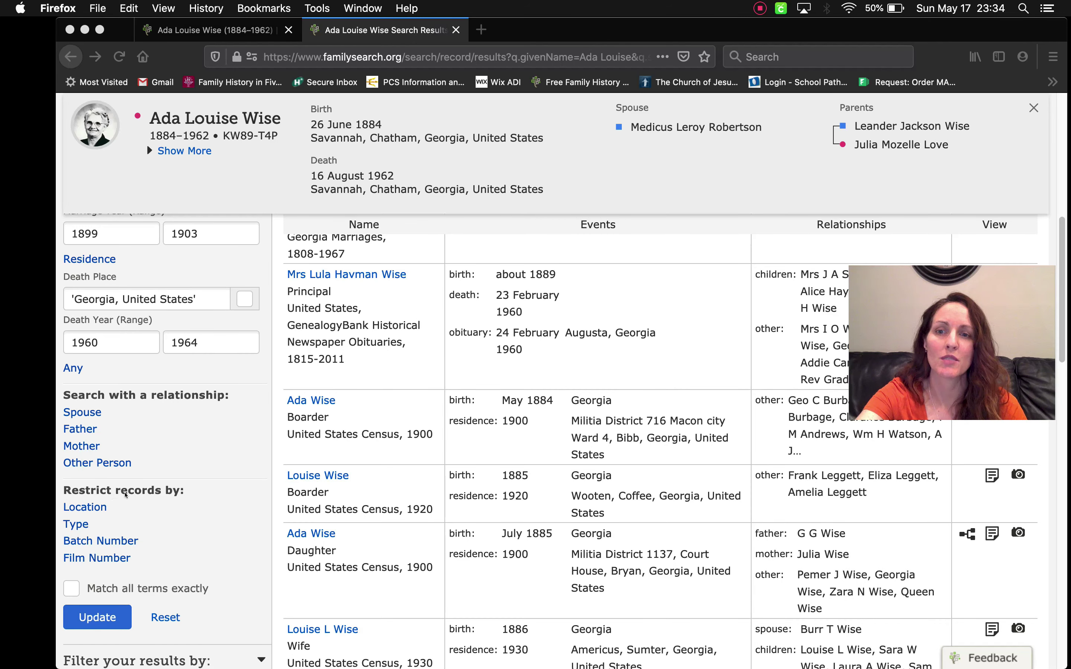
{"action": "left_click", "coordinate": [78, 525]}
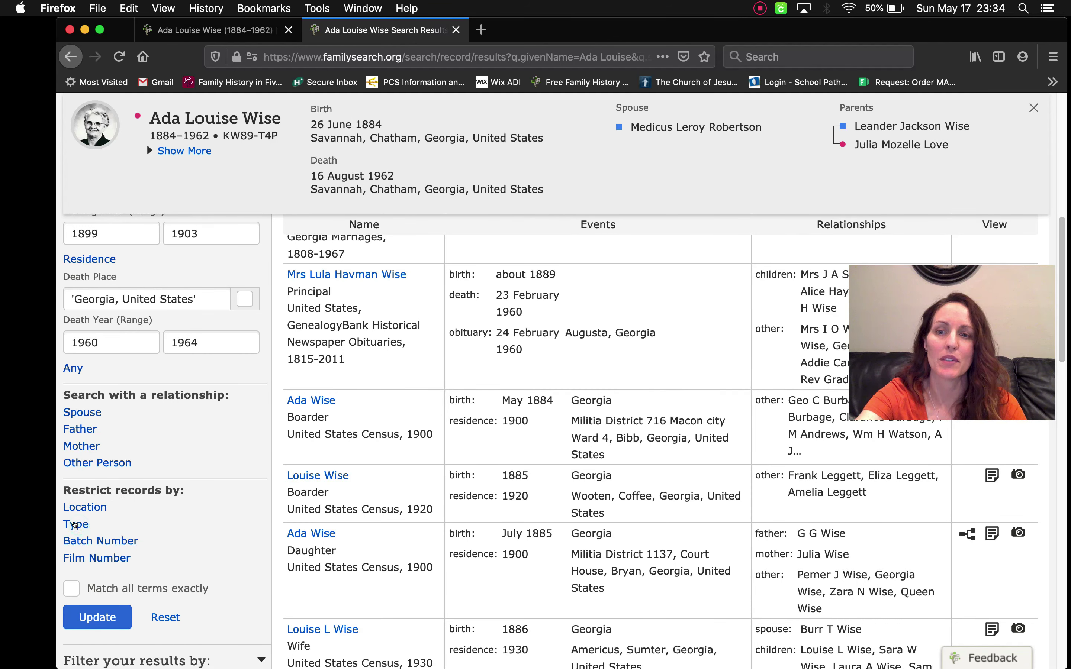
{"action": "left_click", "coordinate": [77, 524]}
{"action": "scroll", "coordinate": [86, 544], "scroll_direction": "down", "scroll_amount": 3}
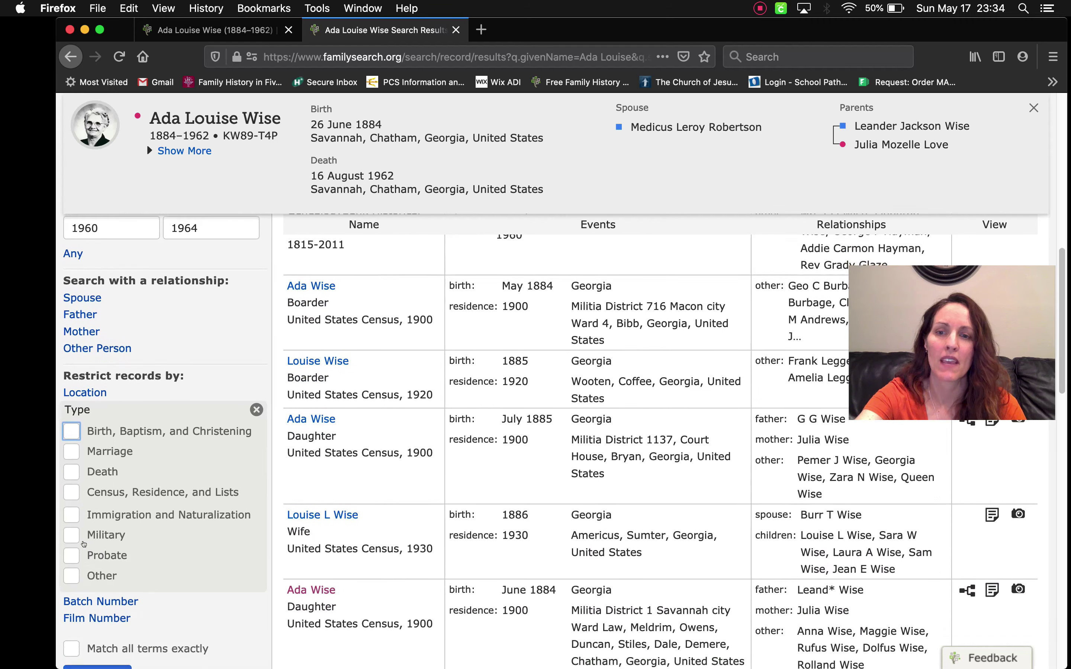
{"action": "left_click", "coordinate": [71, 489]}
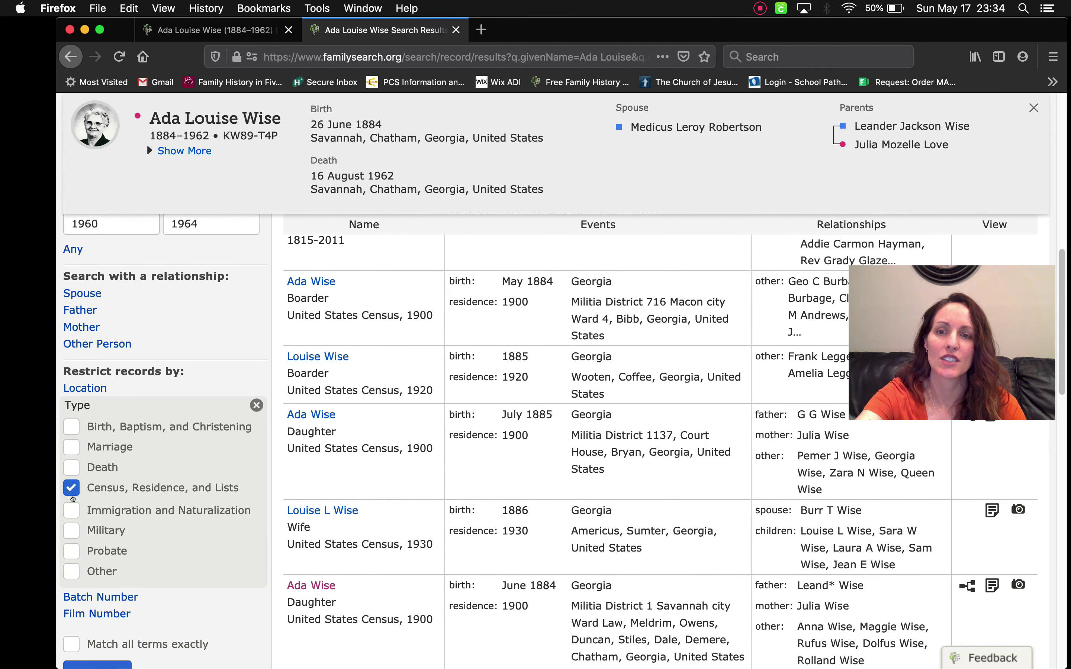
{"action": "scroll", "coordinate": [89, 576], "scroll_direction": "down", "scroll_amount": 1}
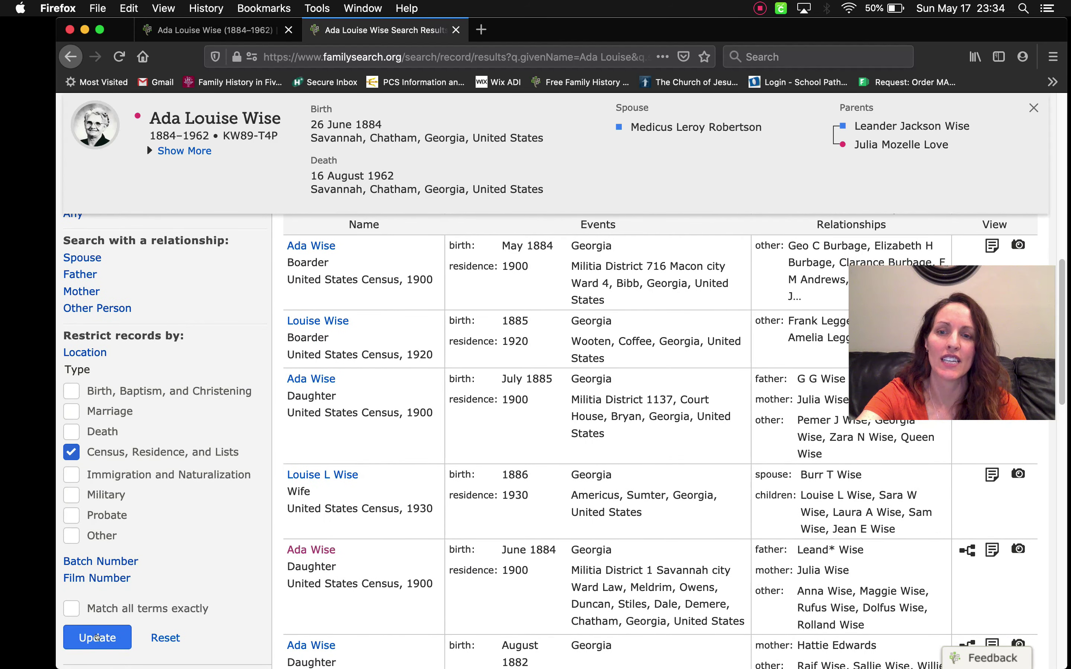
{"action": "left_click", "coordinate": [97, 637]}
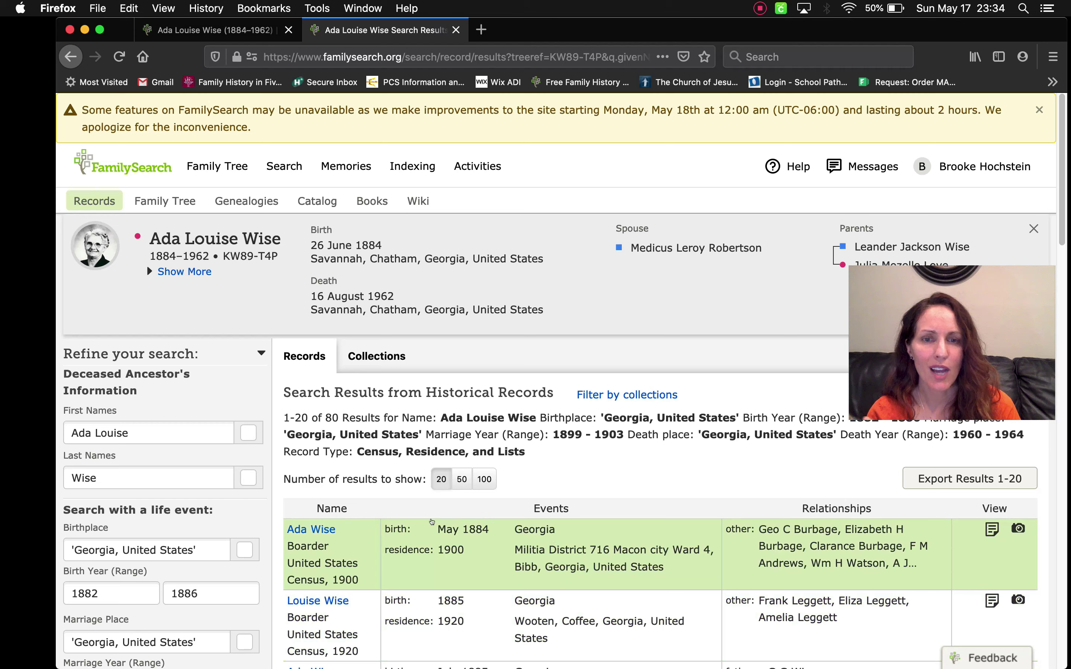
Step: Open the 1900 United States Census result listing the ancestor as a daughter in Militia District 1, Savannah, Chatham, Georgia
{"action": "scroll", "coordinate": [706, 559], "scroll_direction": "down", "scroll_amount": 3}
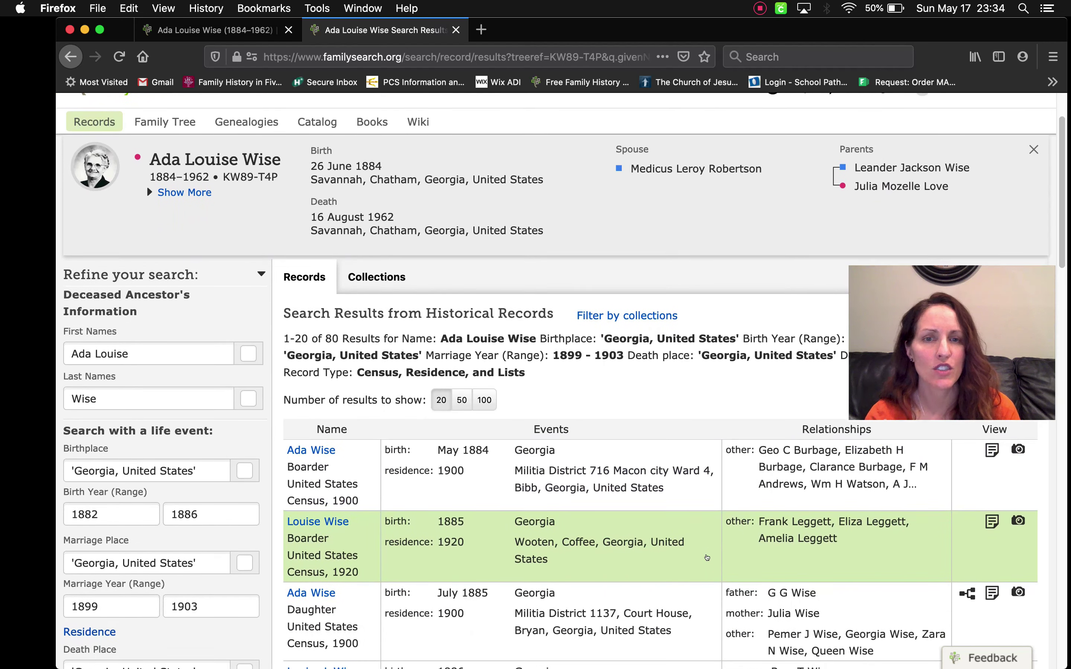
{"action": "scroll", "coordinate": [707, 559], "scroll_direction": "down", "scroll_amount": 1}
{"action": "scroll", "coordinate": [707, 558], "scroll_direction": "down", "scroll_amount": 1}
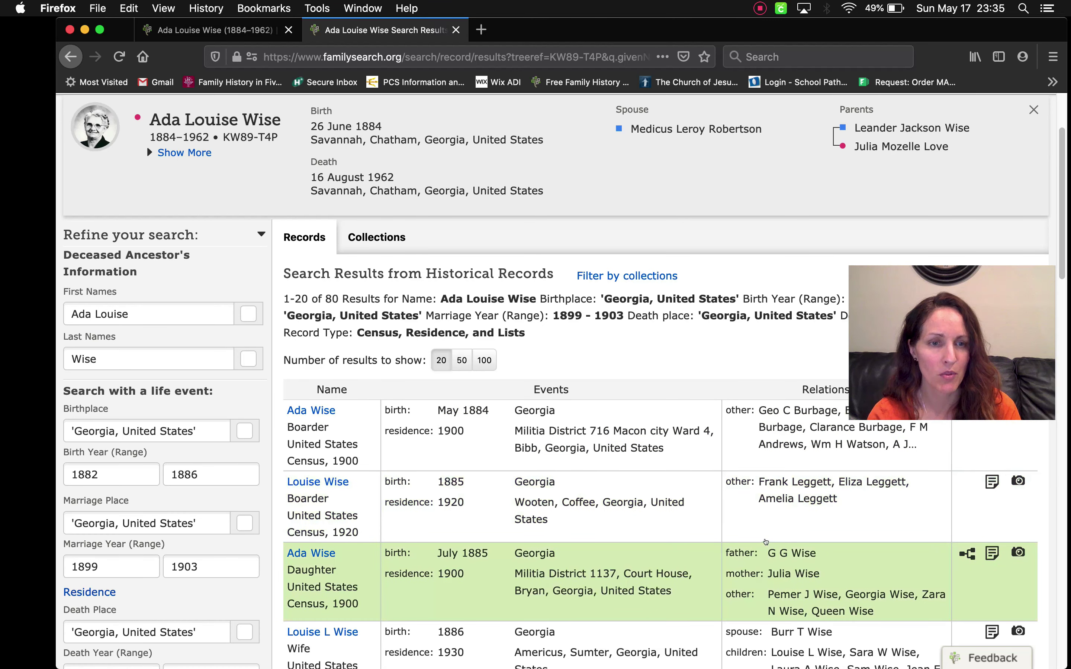
{"action": "scroll", "coordinate": [772, 551], "scroll_direction": "down", "scroll_amount": 2}
{"action": "scroll", "coordinate": [766, 541], "scroll_direction": "down", "scroll_amount": 3}
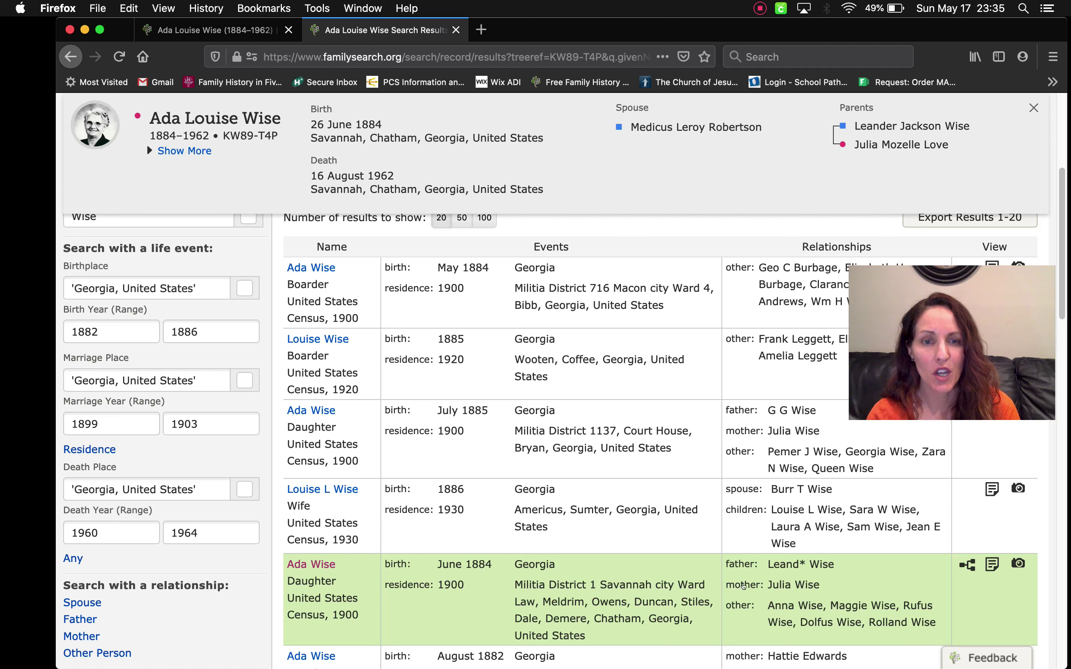
{"action": "left_click", "coordinate": [311, 565]}
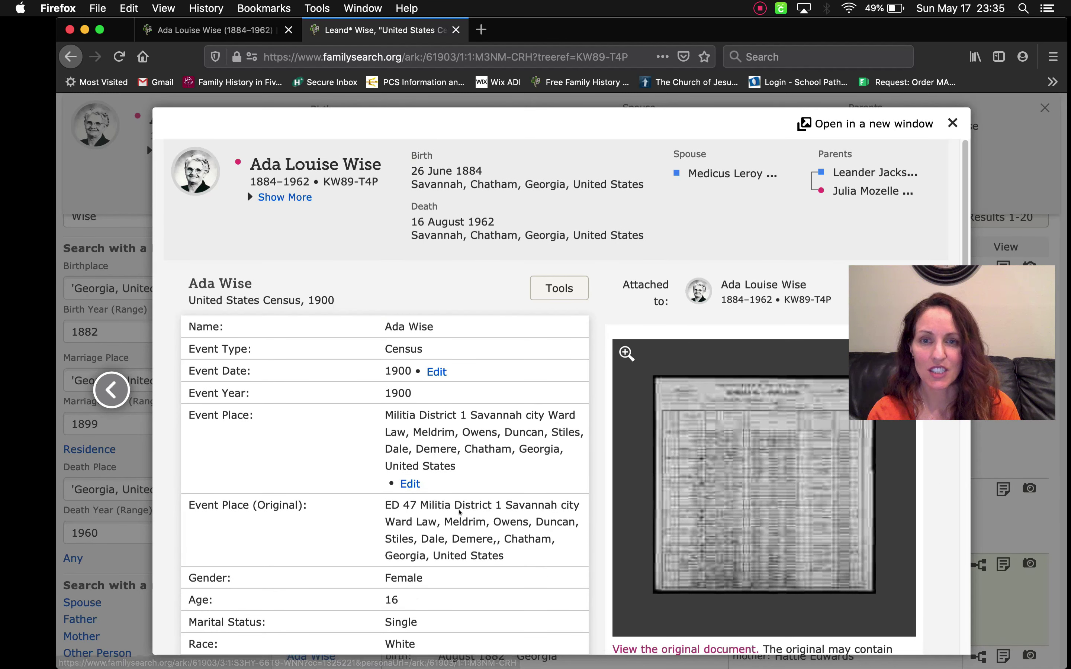
Step: Review the 1900 census record's indexed details and household members, and open the original census page image
{"action": "scroll", "coordinate": [457, 509], "scroll_direction": "down", "scroll_amount": 1}
{"action": "scroll", "coordinate": [457, 509], "scroll_direction": "down", "scroll_amount": 7}
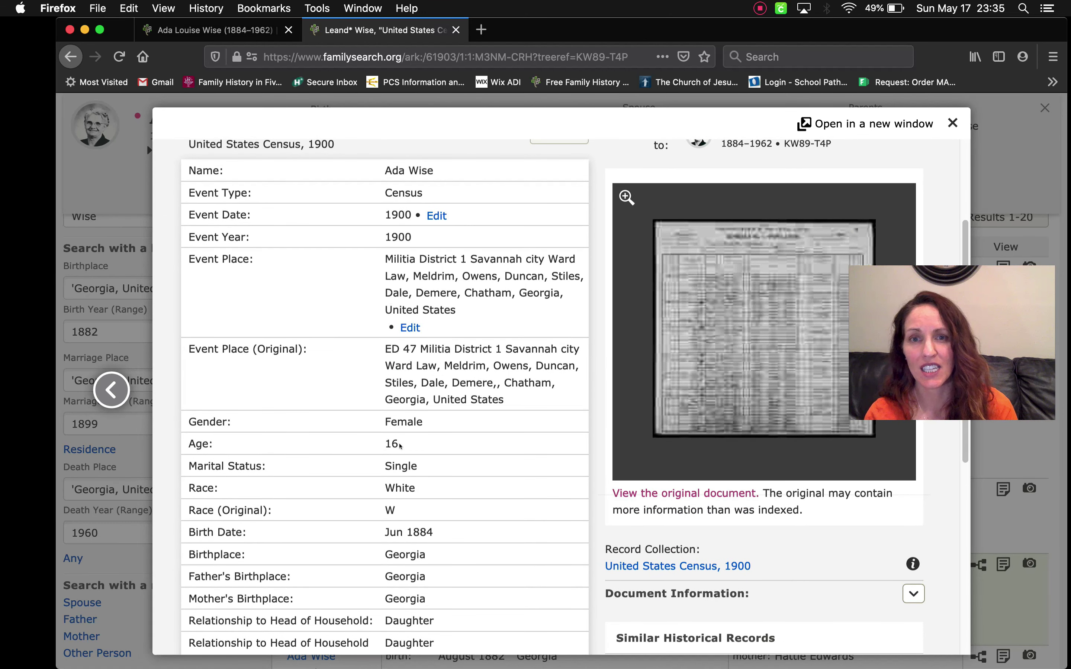
{"action": "scroll", "coordinate": [407, 567], "scroll_direction": "down", "scroll_amount": 8}
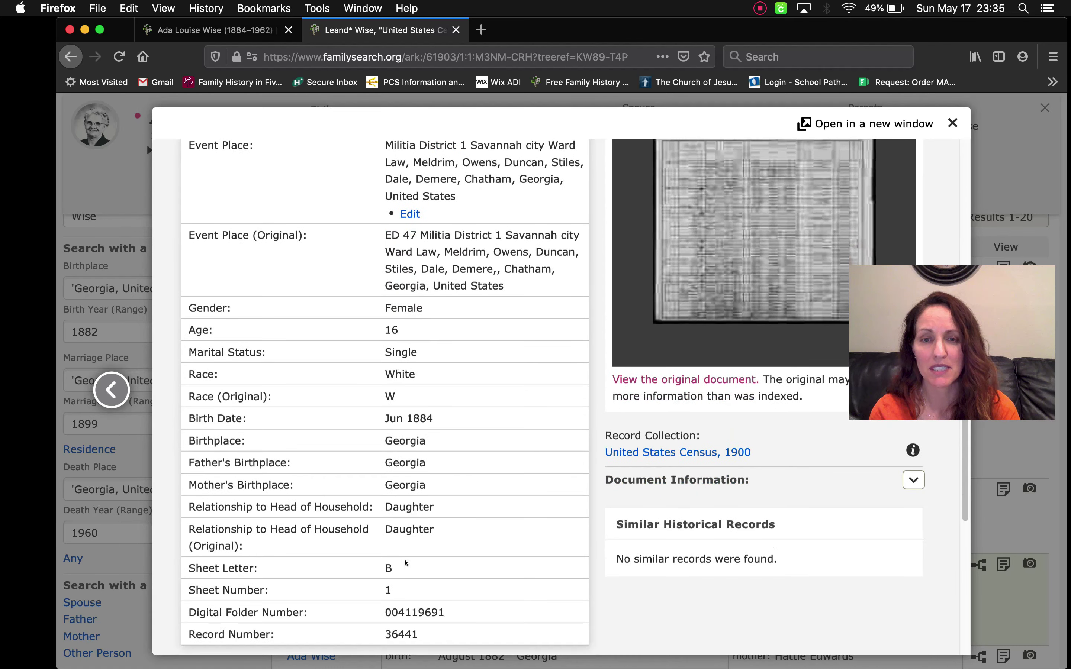
{"action": "scroll", "coordinate": [406, 548], "scroll_direction": "down", "scroll_amount": 4}
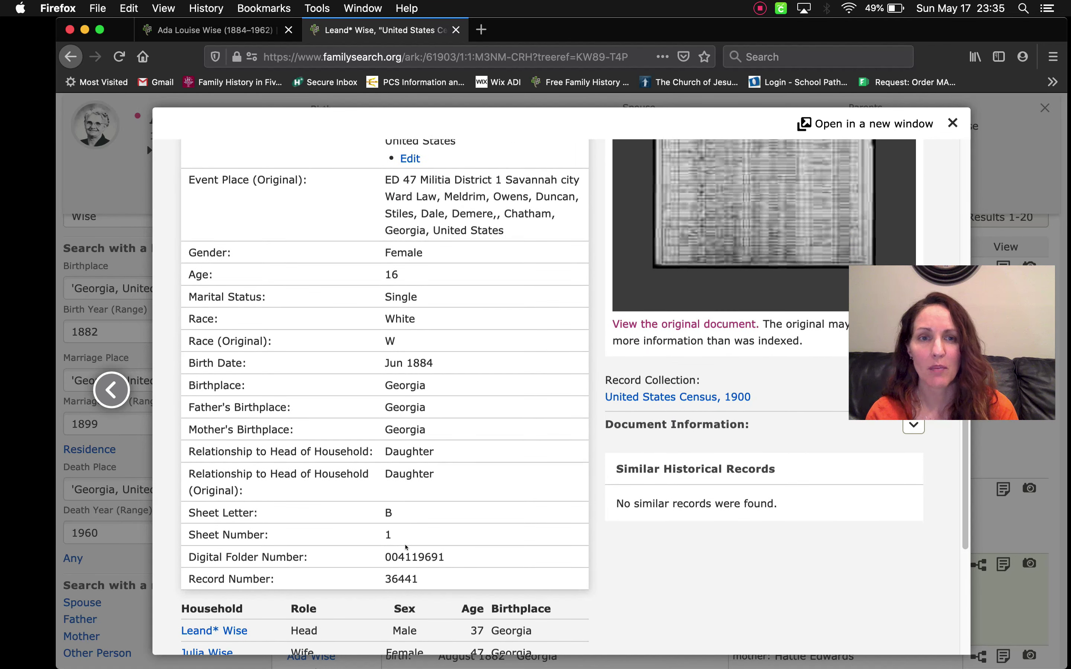
{"action": "scroll", "coordinate": [405, 544], "scroll_direction": "down", "scroll_amount": 8}
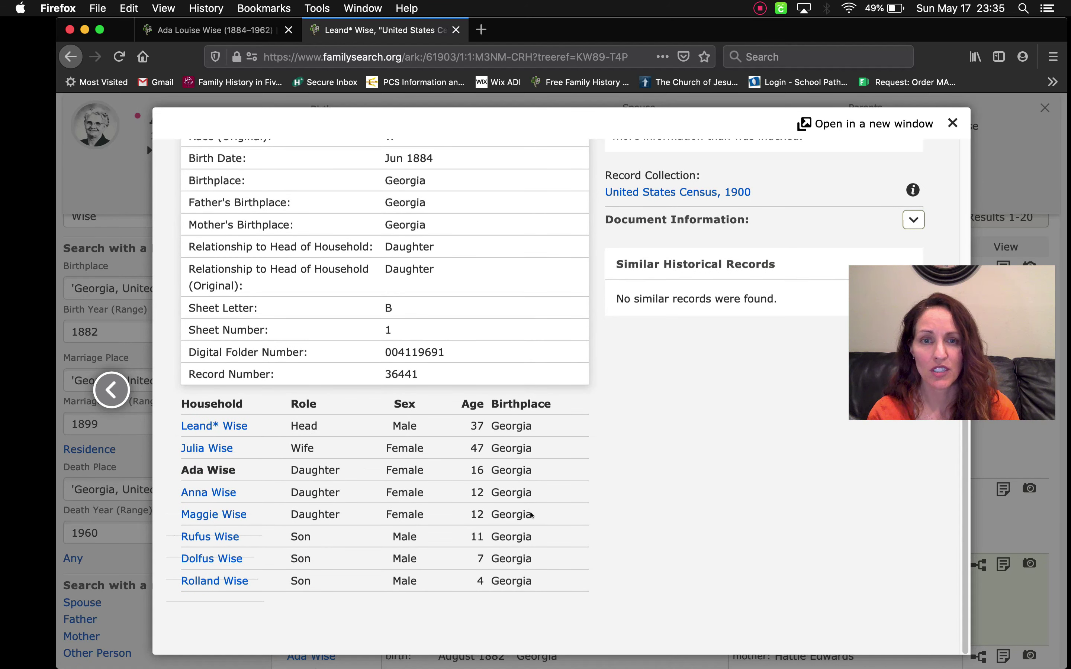
{"action": "scroll", "coordinate": [529, 505], "scroll_direction": "up", "scroll_amount": 5}
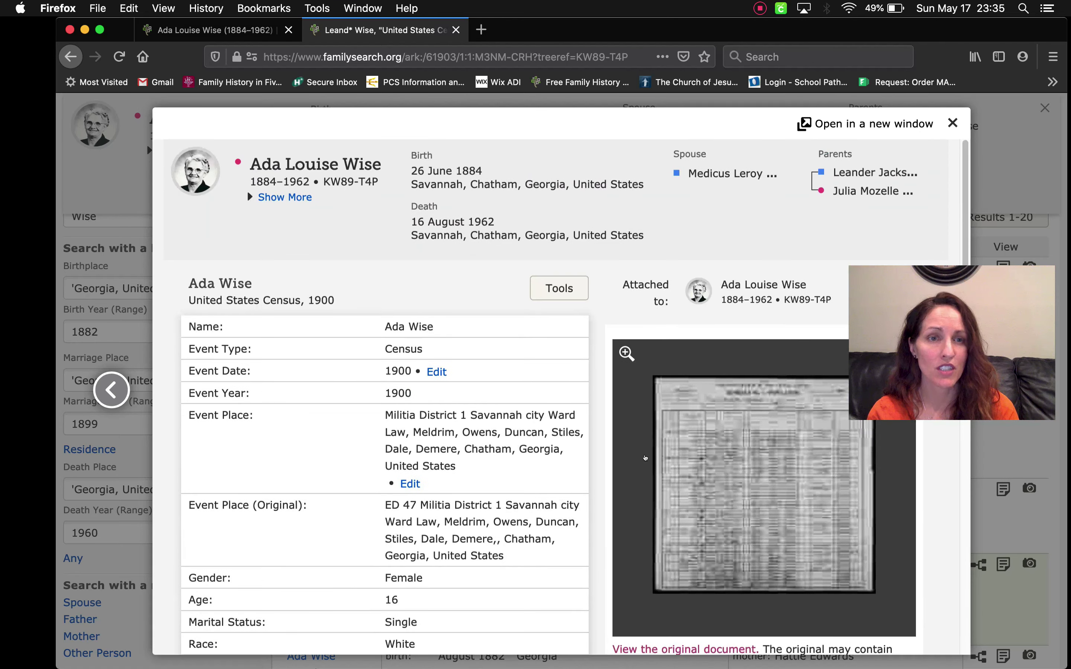
{"action": "left_click", "coordinate": [742, 512]}
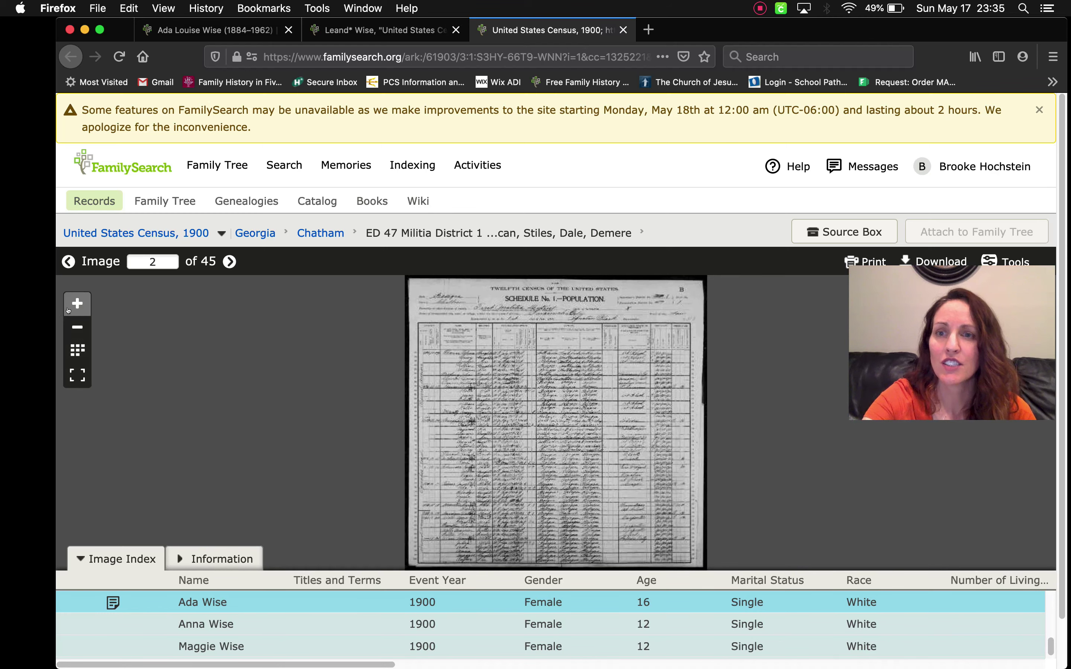
Step: Examine the ancestor's household rows on the 1900 census page image, from names and relationships across birth dates, birthplaces and occupations
{"action": "left_click", "coordinate": [74, 303]}
{"action": "left_click", "coordinate": [74, 303]}
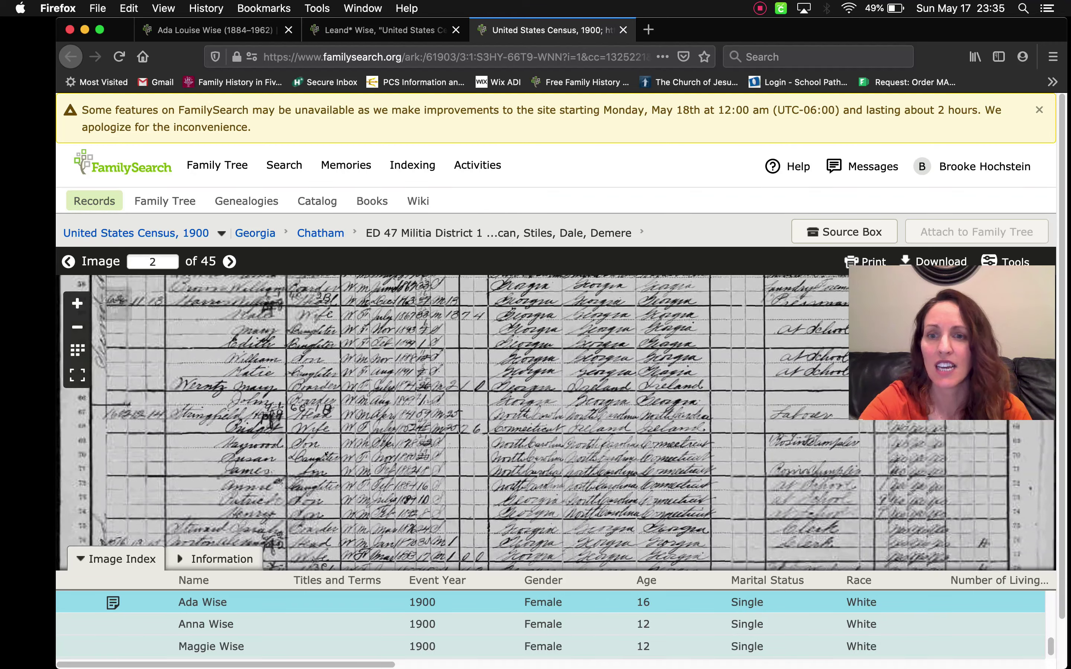
{"action": "left_click", "coordinate": [328, 441]}
{"action": "left_click_drag", "start_coordinate": [328, 441], "coordinate": [375, 321]}
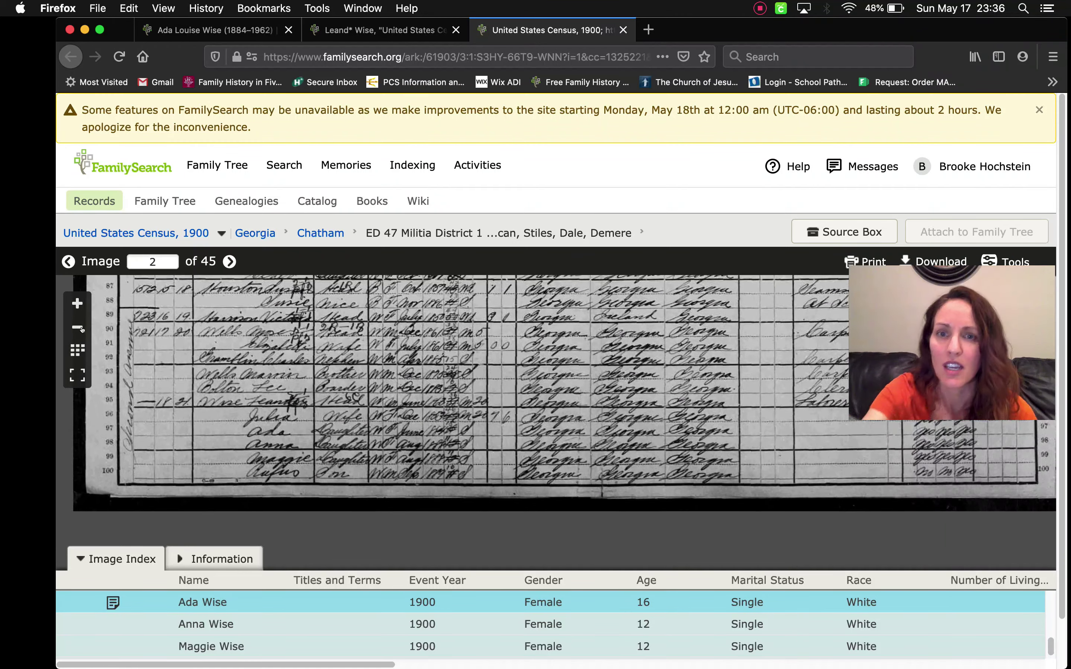
{"action": "left_click", "coordinate": [77, 304]}
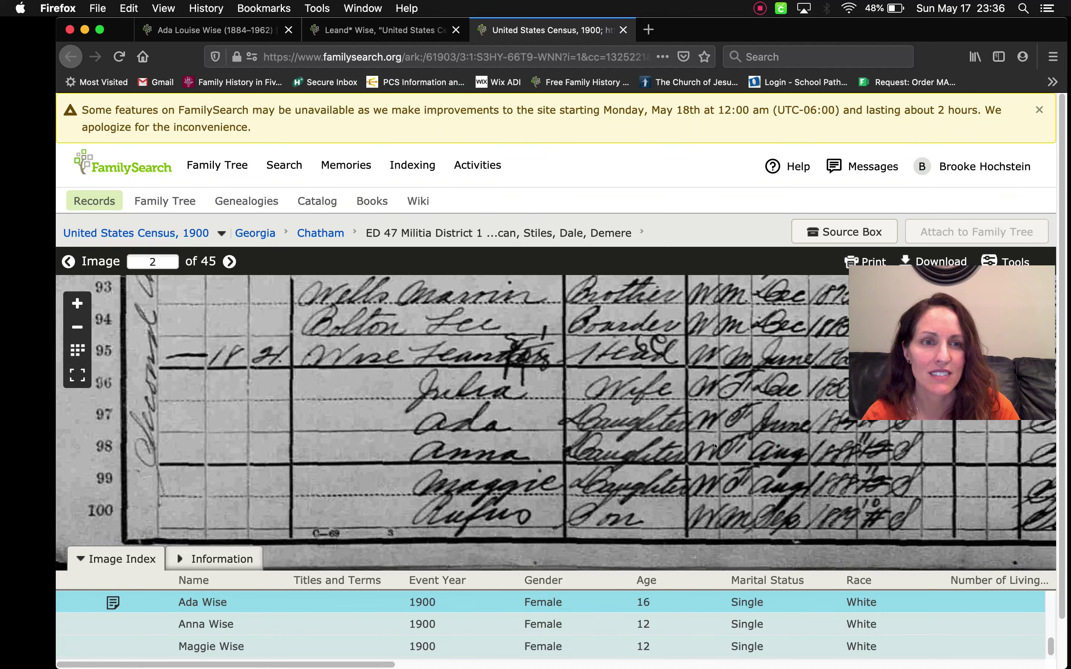
{"action": "left_click_drag", "start_coordinate": [837, 431], "coordinate": [526, 437]}
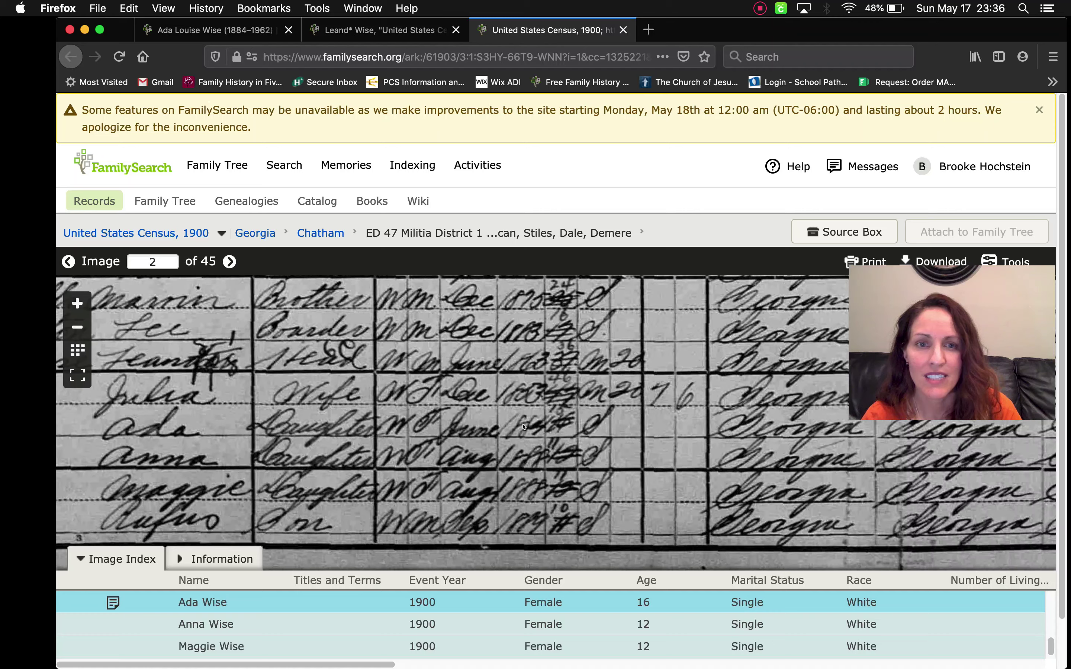
{"action": "scroll", "coordinate": [619, 431], "scroll_direction": "right", "scroll_amount": 7}
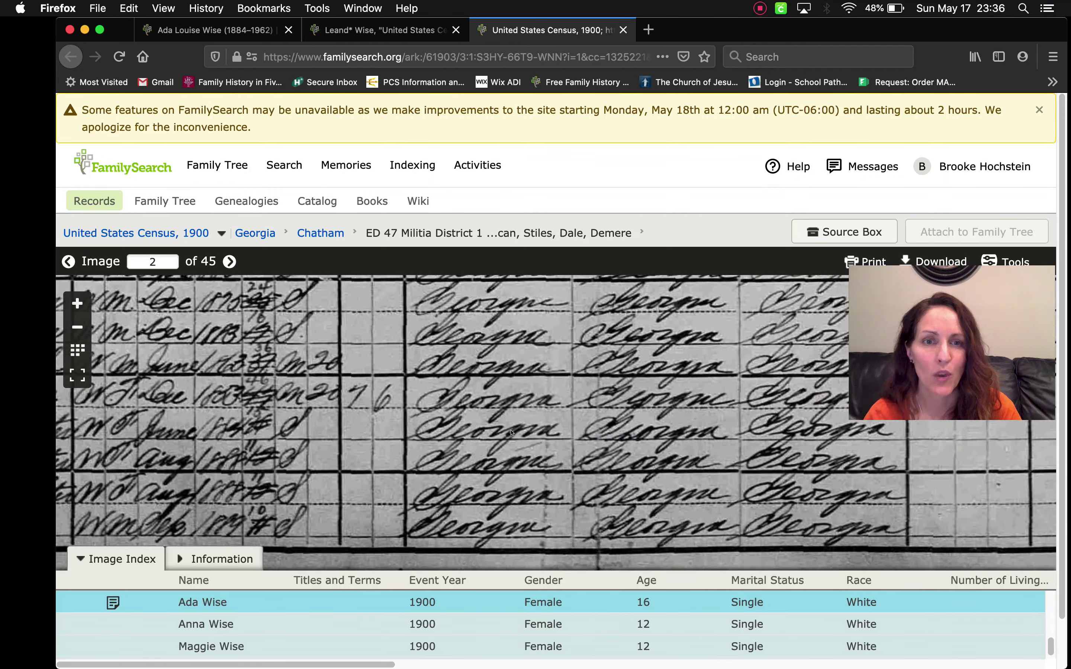
{"action": "scroll", "coordinate": [806, 427], "scroll_direction": "right", "scroll_amount": 2}
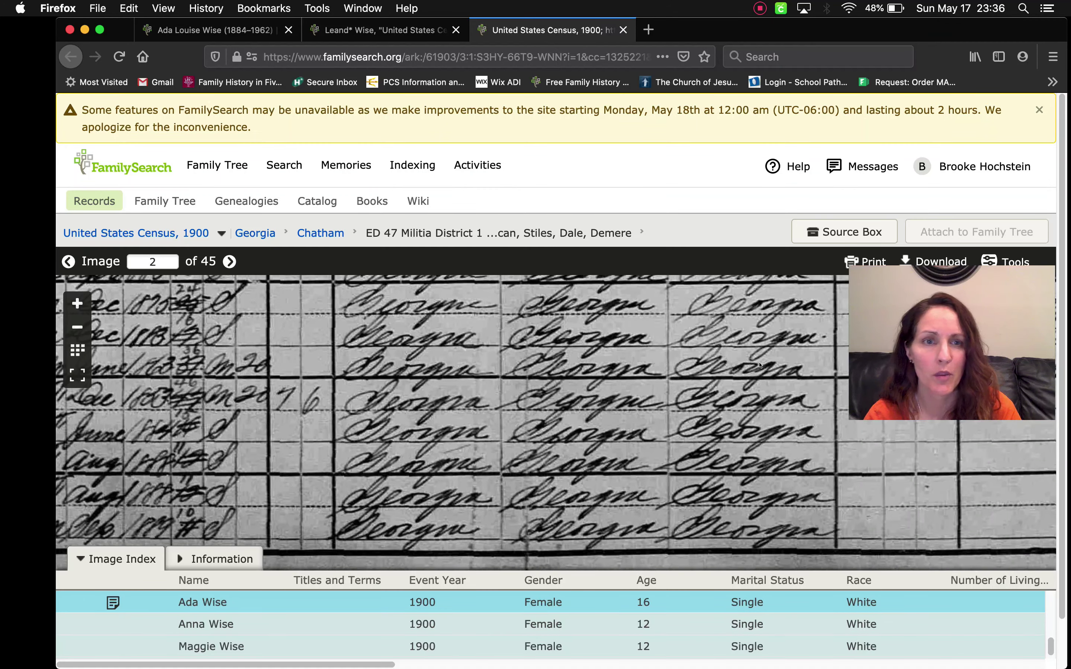
{"action": "left_click_drag", "start_coordinate": [763, 417], "coordinate": [189, 407]}
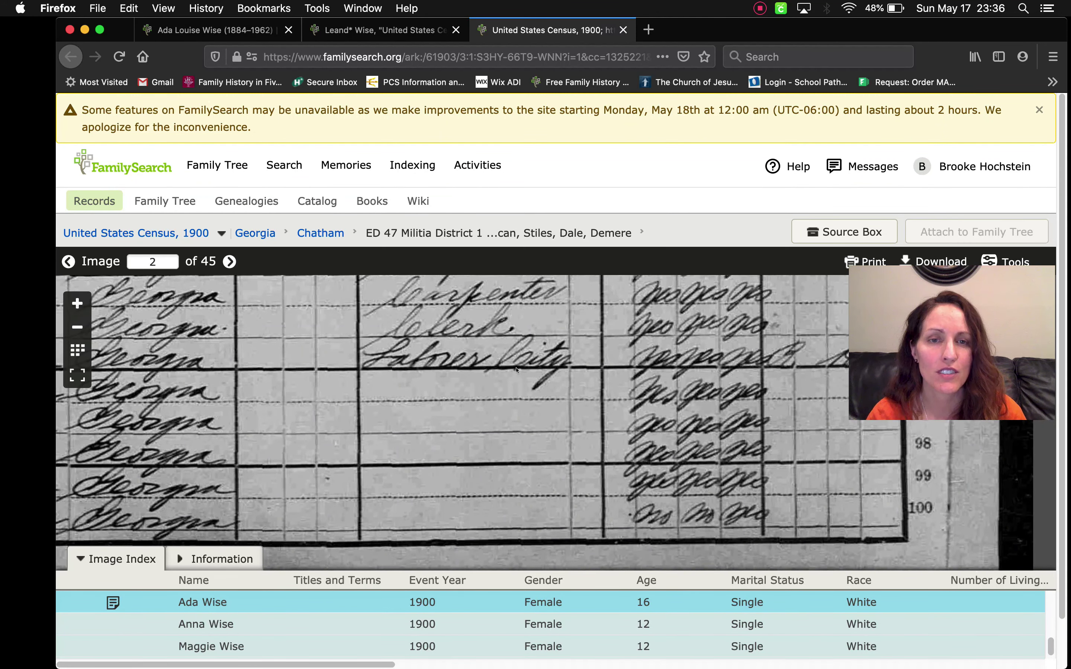
{"action": "left_click_drag", "start_coordinate": [374, 446], "coordinate": [868, 427]}
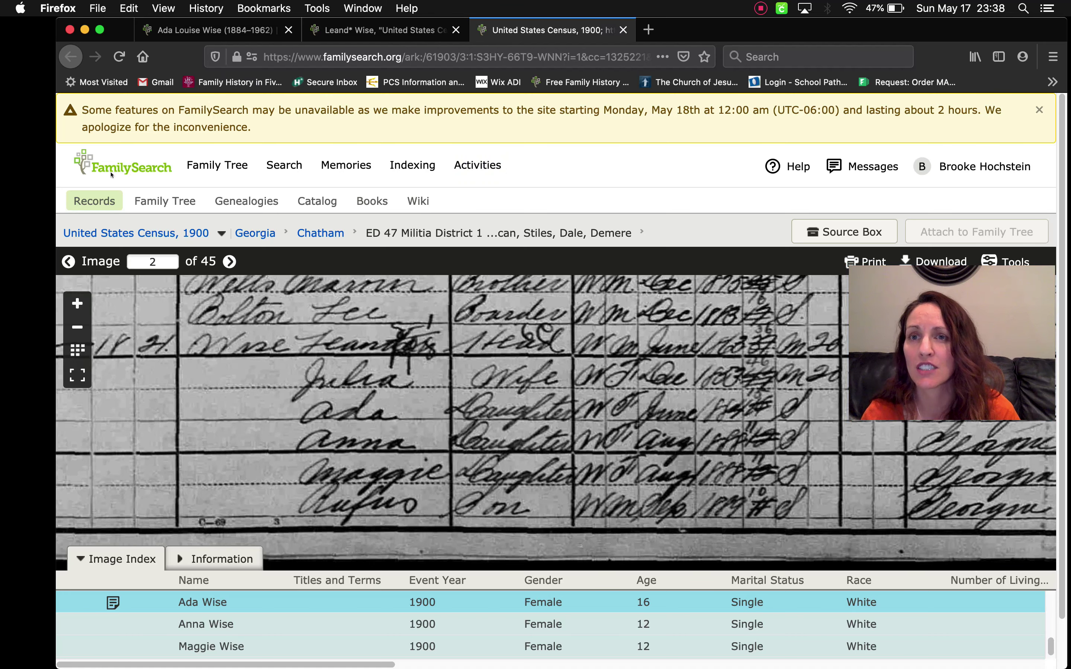
Step: Return to the FamilySearch home page and open the historical records search form
{"action": "left_click", "coordinate": [127, 167]}
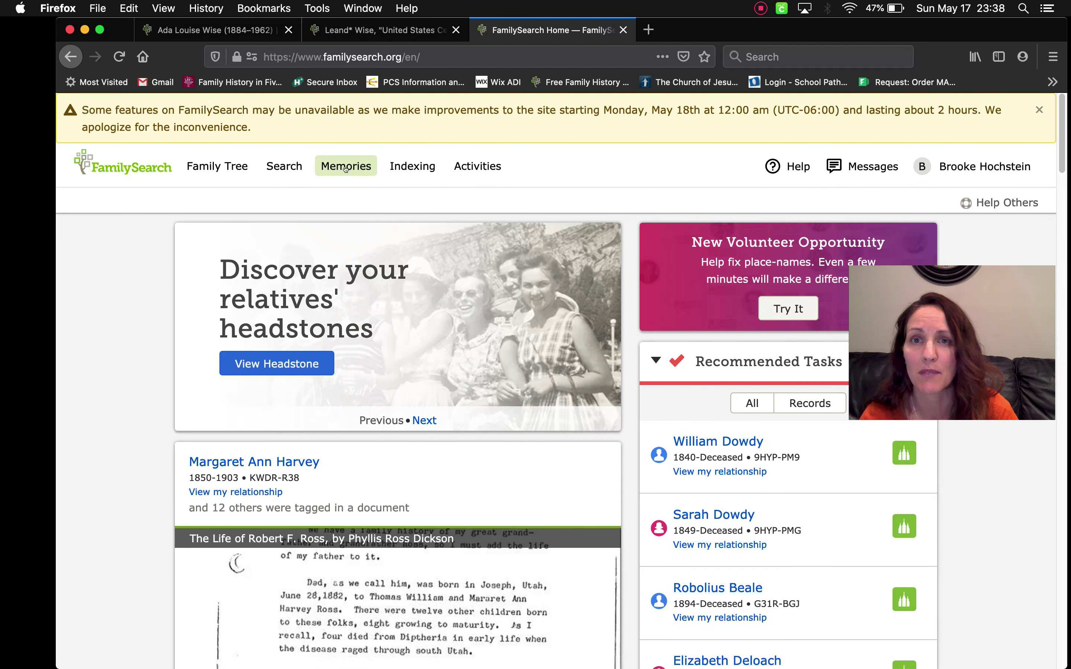
{"action": "mouse_move", "coordinate": [274, 164]}
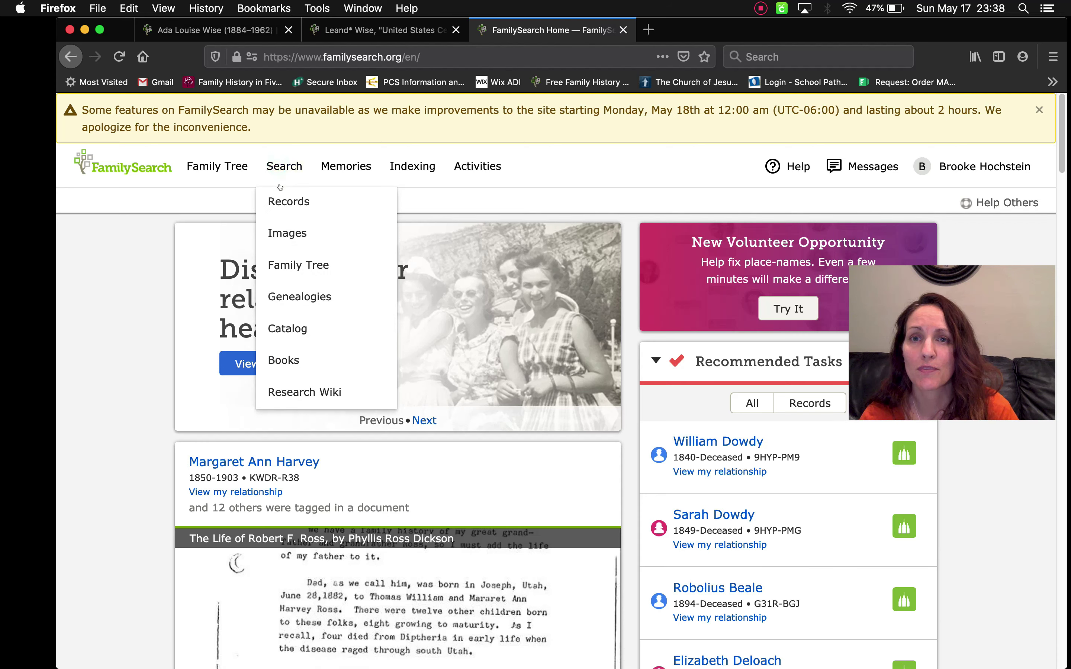
{"action": "left_click", "coordinate": [282, 198]}
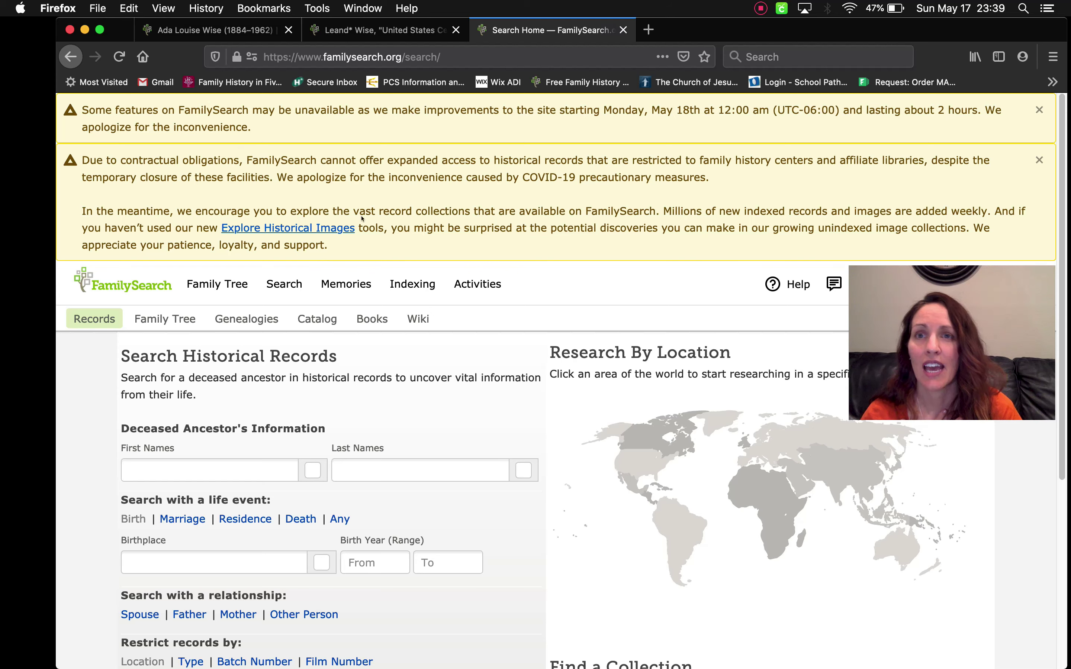
{"action": "scroll", "coordinate": [486, 212], "scroll_direction": "down", "scroll_amount": 5}
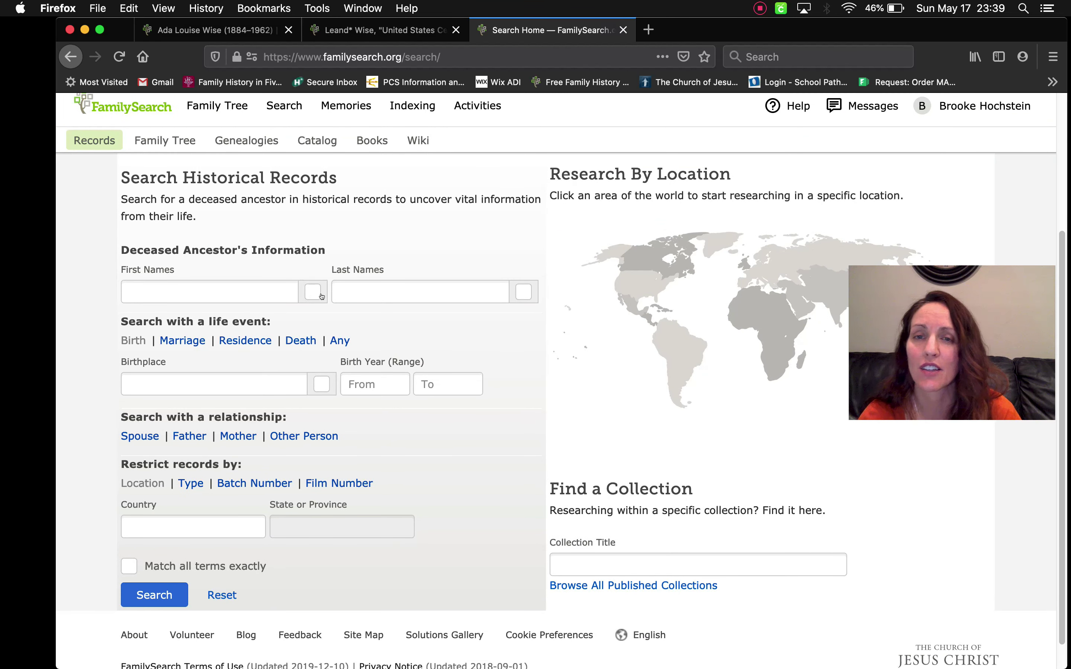
Step: Search historical records for first name Wilbur, last name Wright, birthplace indiana and birth year 1867
{"action": "left_click", "coordinate": [188, 291]}
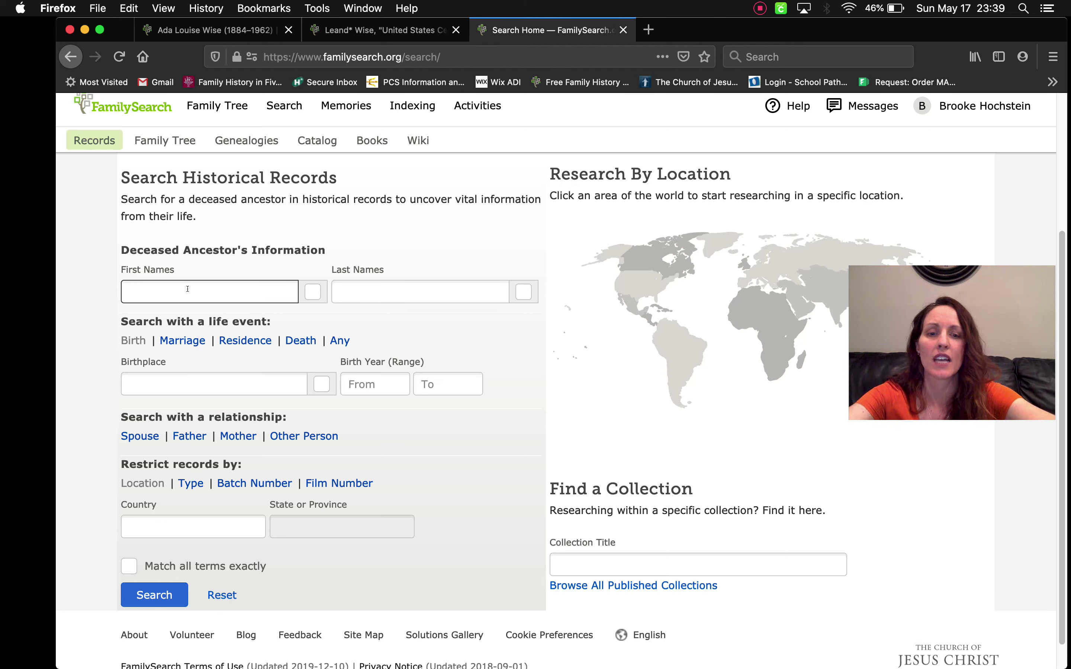
{"action": "type", "text": "Wilbur"}
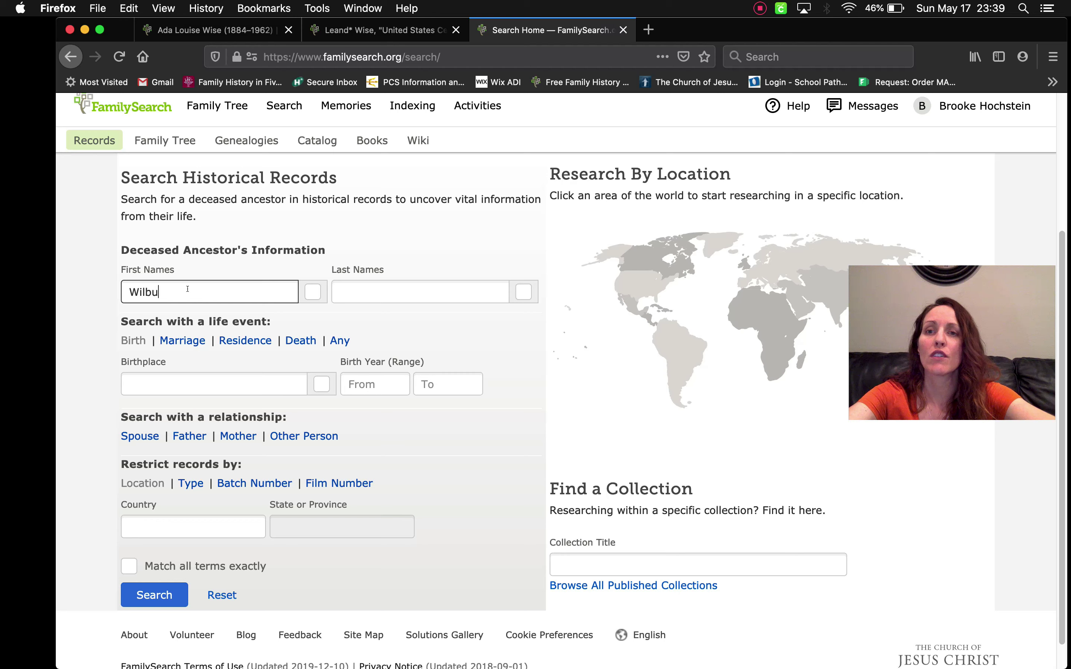
{"action": "key", "text": "Tab"}
{"action": "key", "text": "Tab"}
{"action": "type", "text": "Wright"}
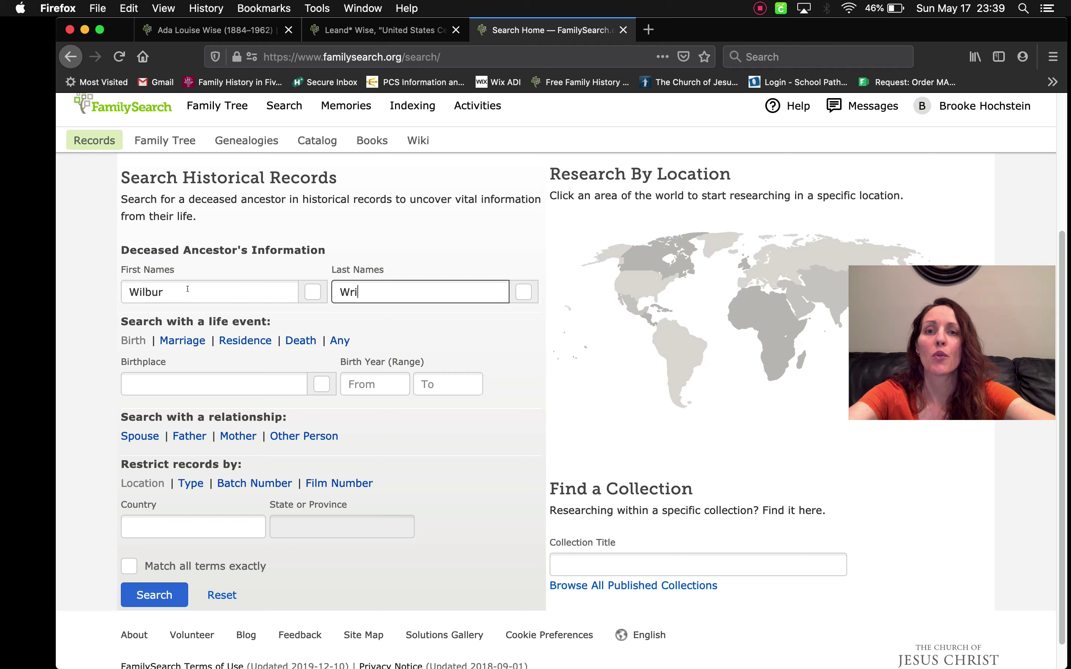
{"action": "left_click", "coordinate": [168, 384]}
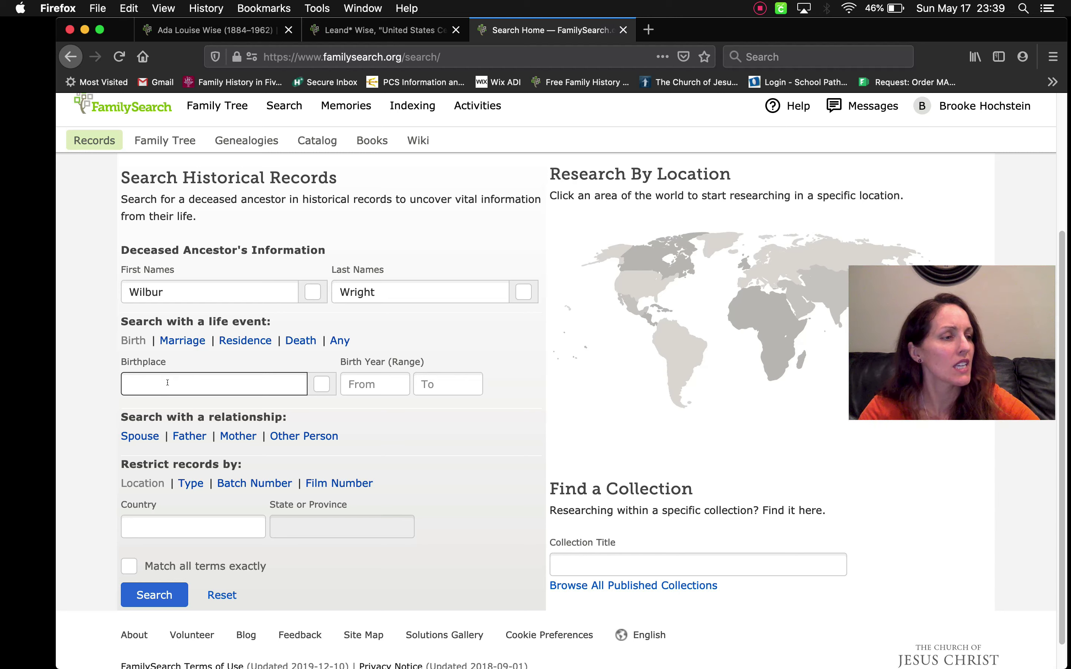
{"action": "type", "text": "indiana"}
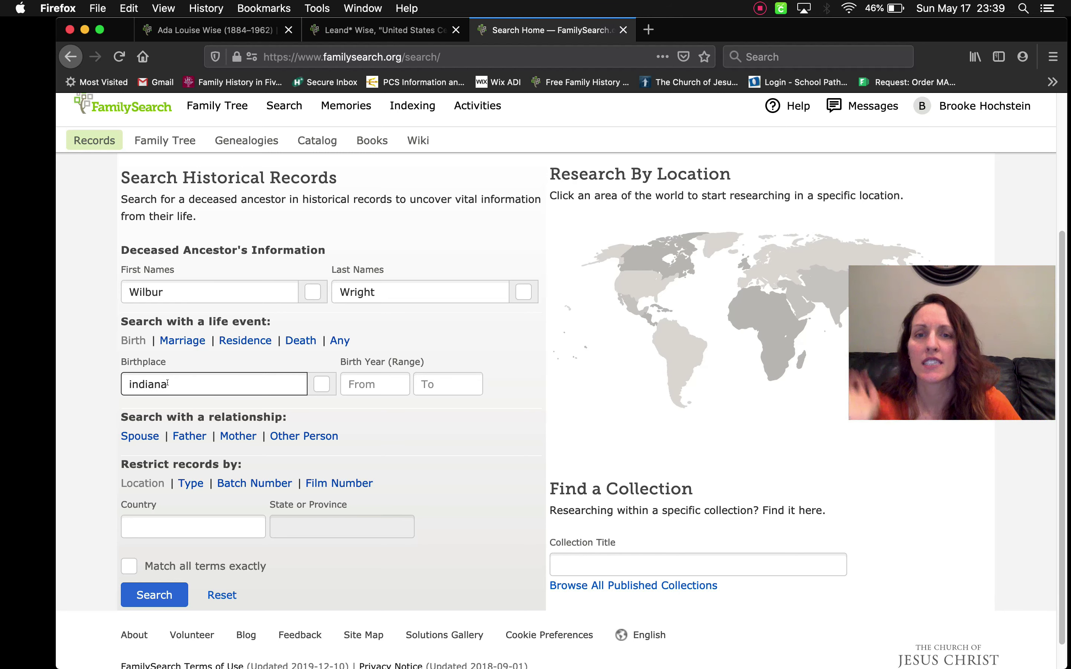
{"action": "left_click", "coordinate": [384, 383]}
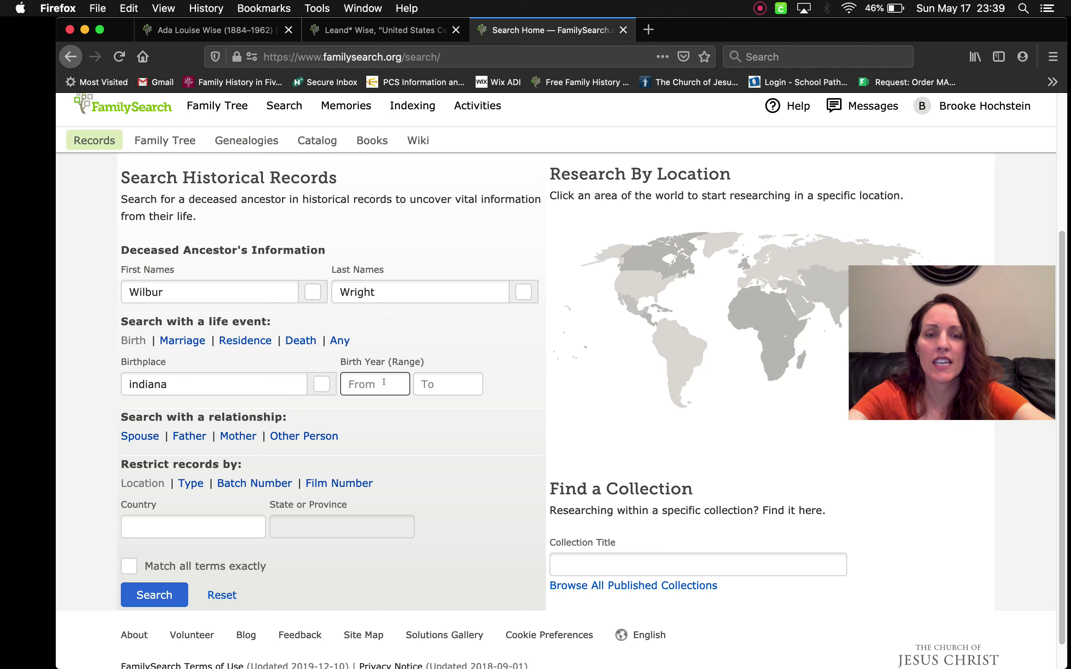
{"action": "type", "text": "1867"}
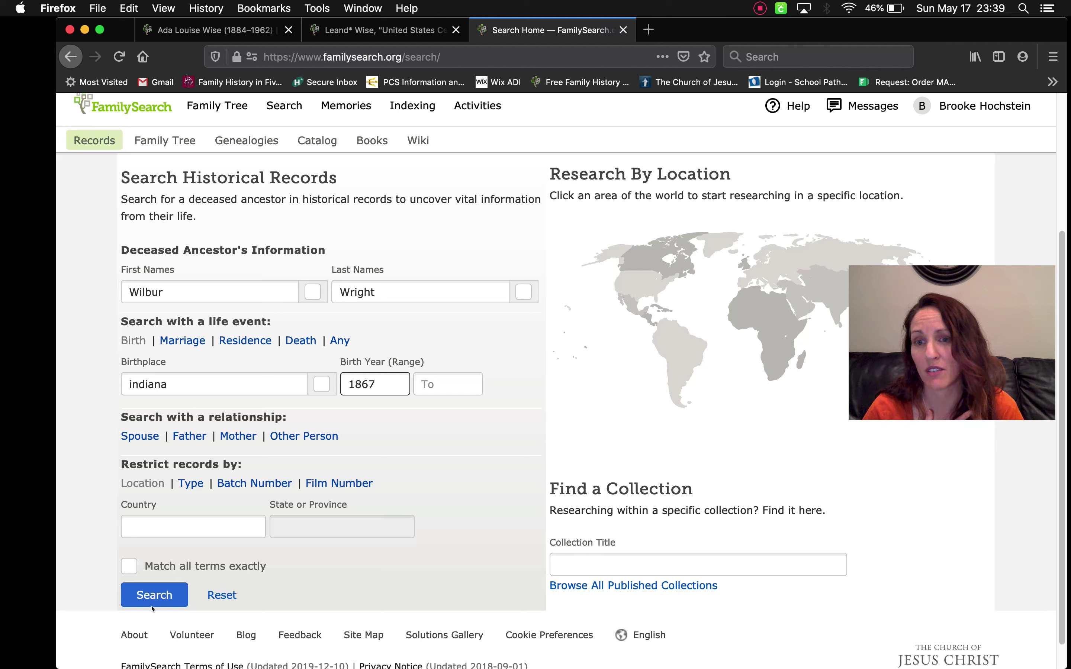
{"action": "left_click", "coordinate": [155, 593]}
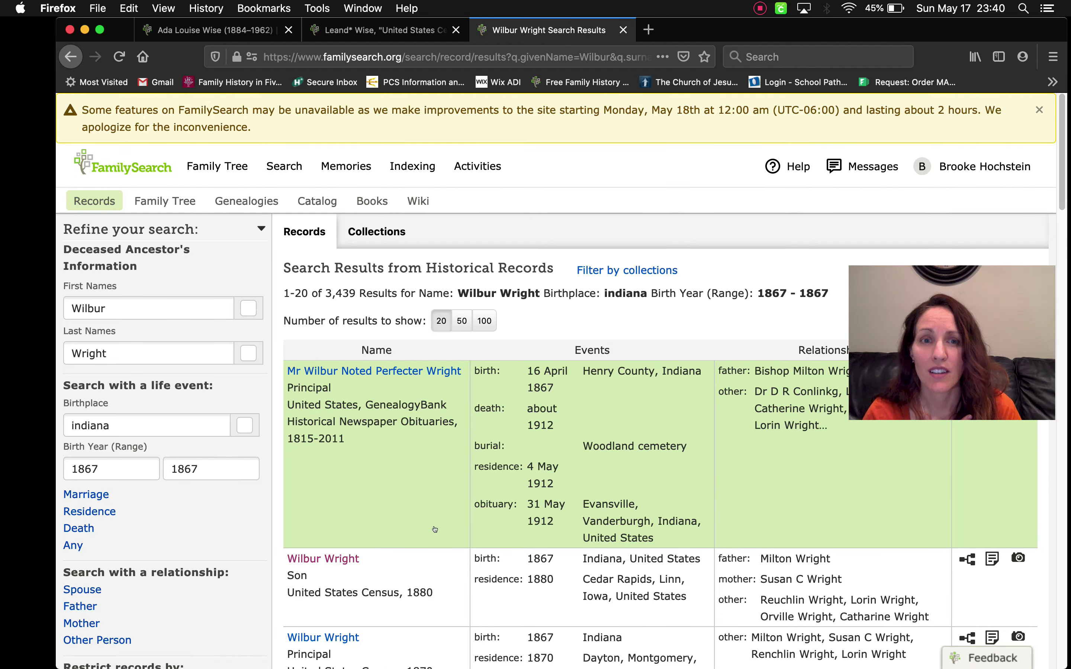
Step: Look through the Wilbur Wright results and restrict them to the record type "Census, Residence, and Lists", updating the search
{"action": "left_click_drag", "start_coordinate": [938, 313], "coordinate": [926, 173]}
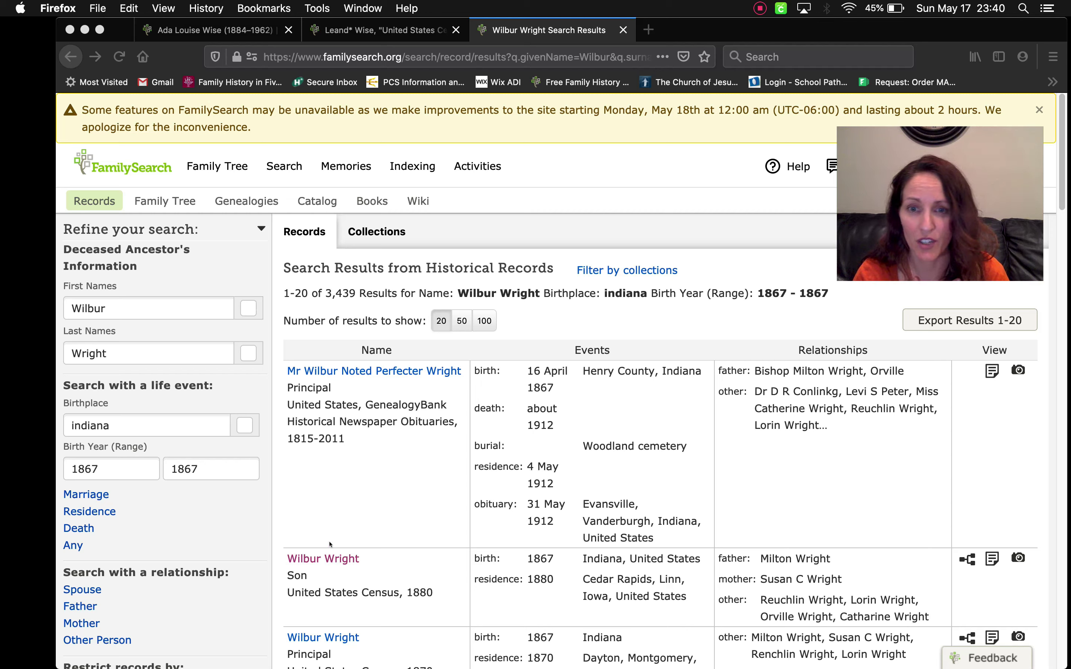
{"action": "scroll", "coordinate": [419, 551], "scroll_direction": "down", "scroll_amount": 12}
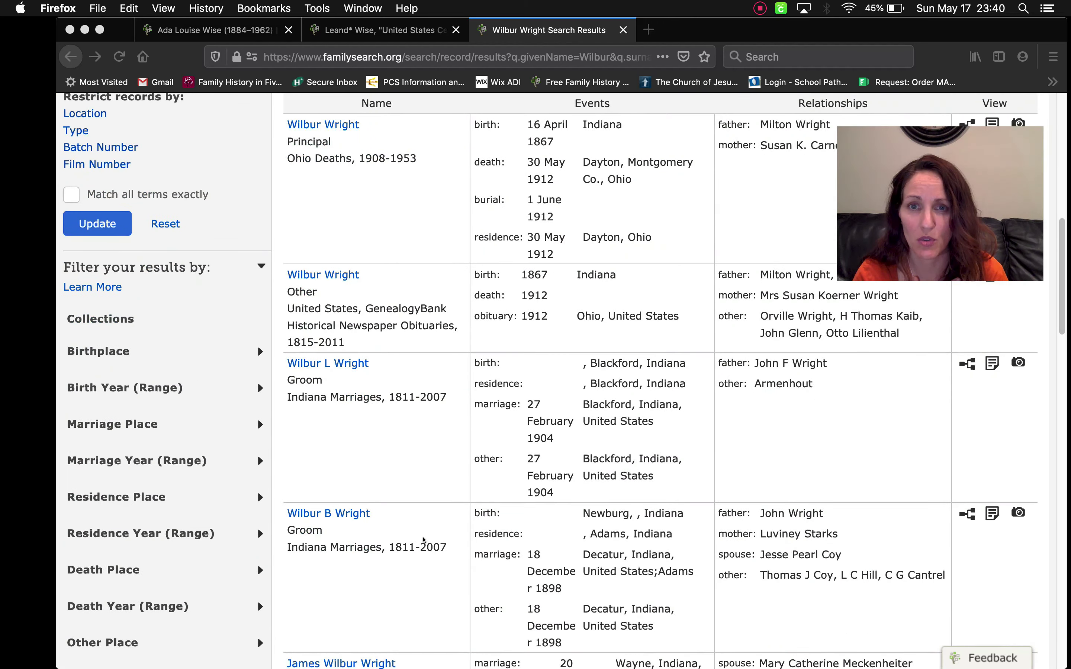
{"action": "scroll", "coordinate": [424, 539], "scroll_direction": "up", "scroll_amount": 3}
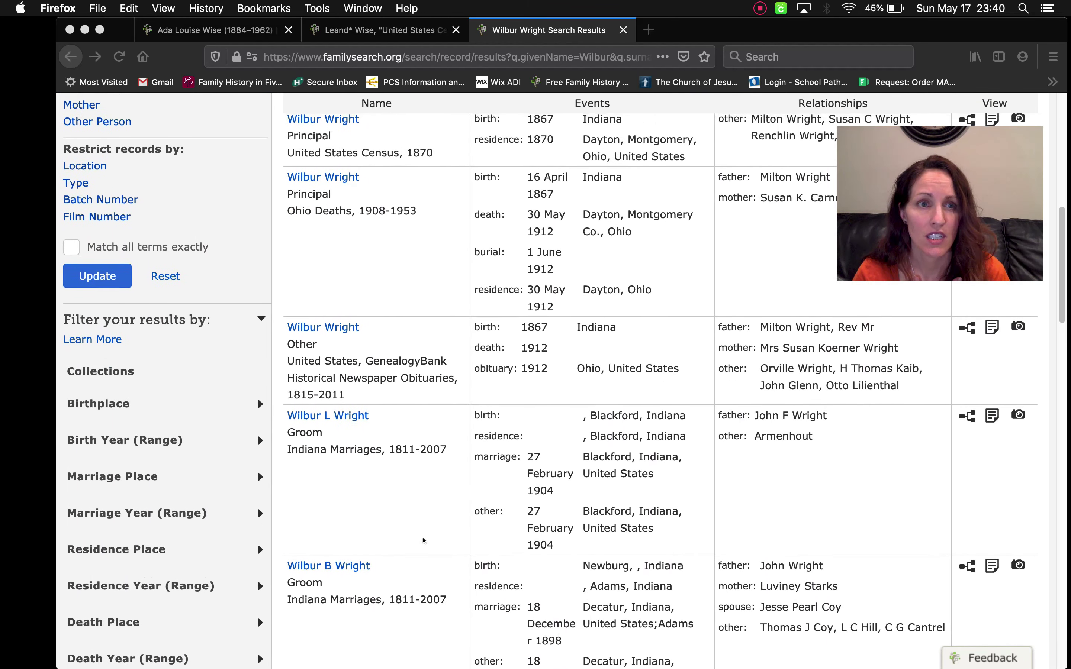
{"action": "scroll", "coordinate": [423, 540], "scroll_direction": "up", "scroll_amount": 10}
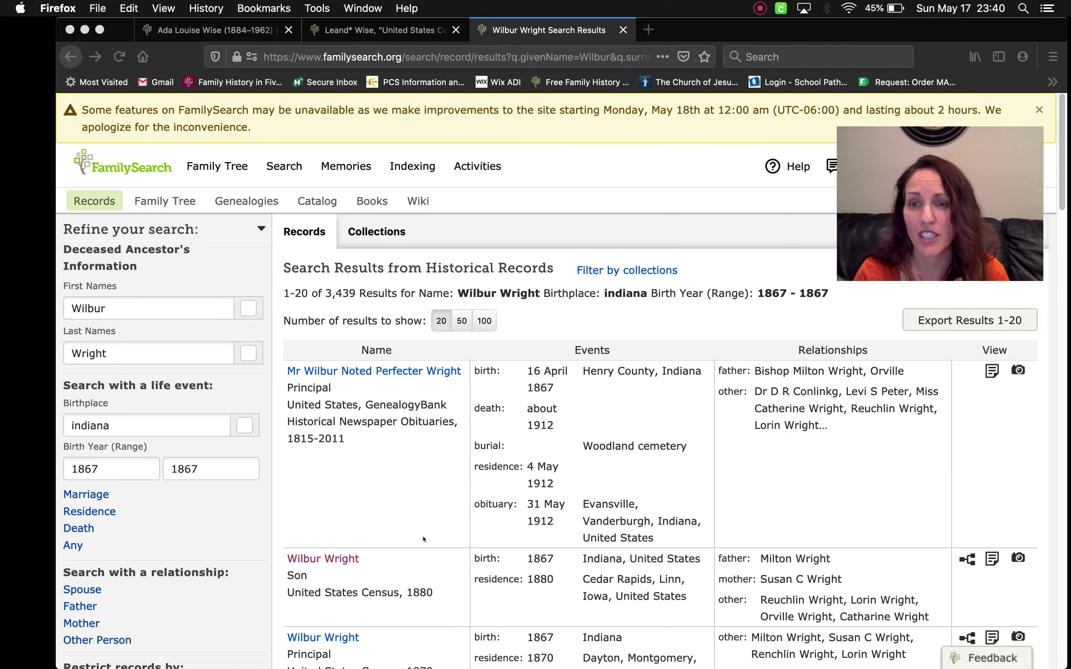
{"action": "scroll", "coordinate": [133, 546], "scroll_direction": "down", "scroll_amount": 2}
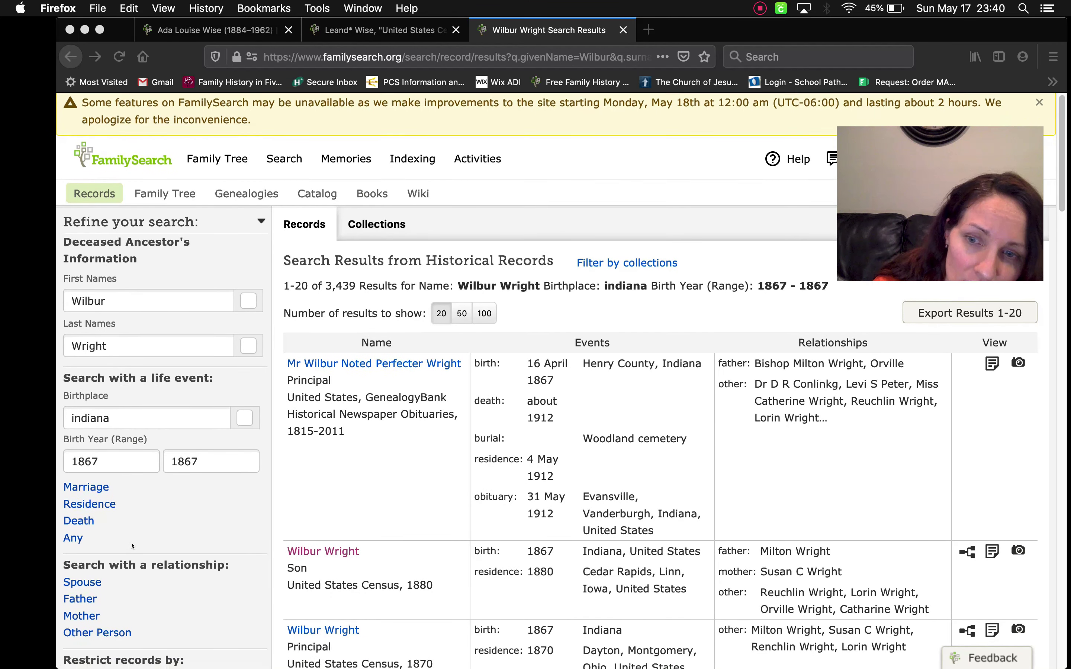
{"action": "left_click", "coordinate": [70, 598]}
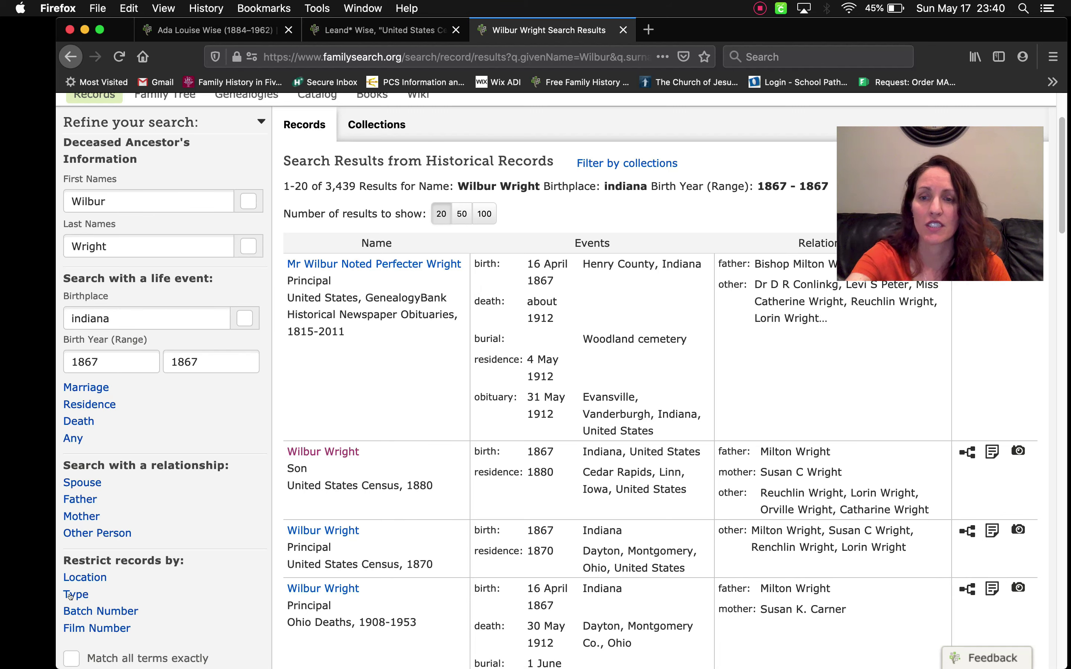
{"action": "left_click", "coordinate": [70, 596]}
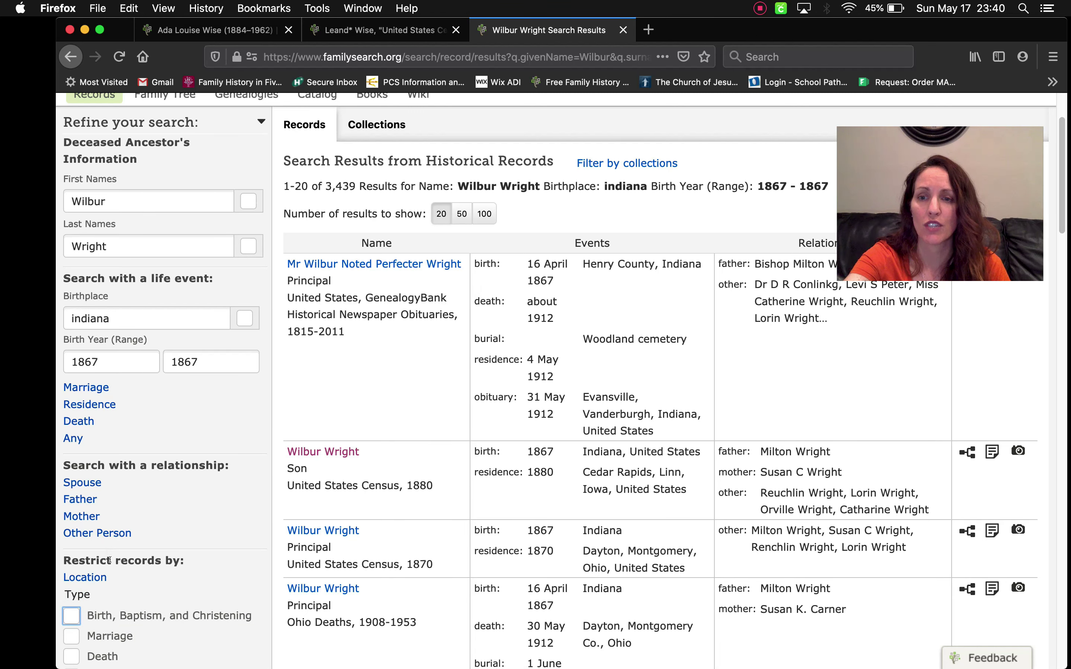
{"action": "scroll", "coordinate": [108, 561], "scroll_direction": "down", "scroll_amount": 1}
{"action": "scroll", "coordinate": [107, 562], "scroll_direction": "down", "scroll_amount": 3}
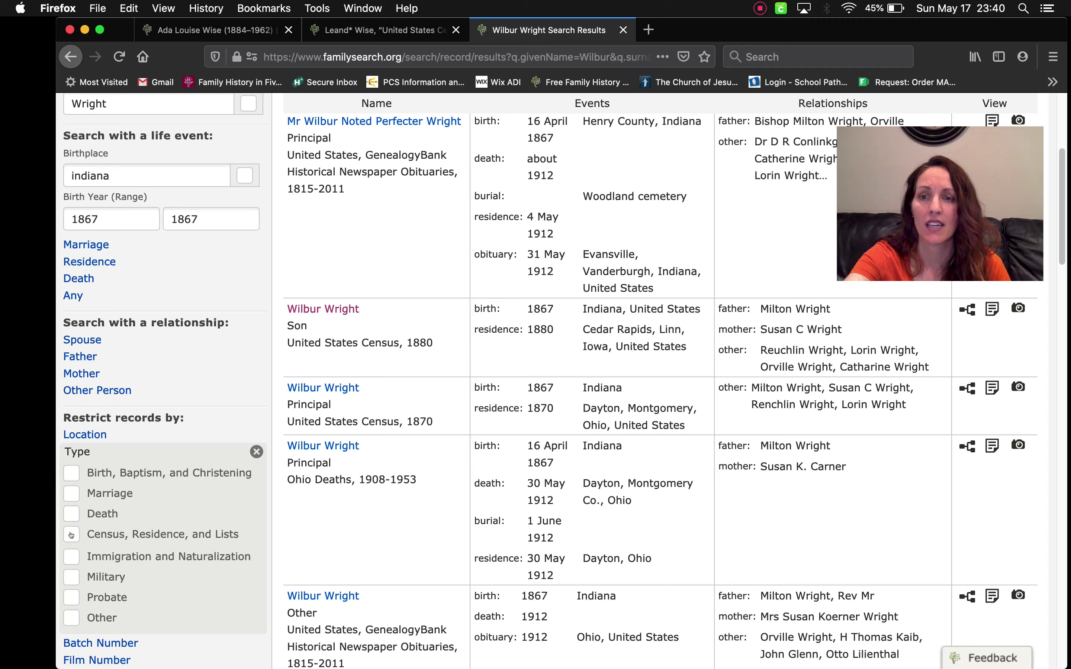
{"action": "left_click", "coordinate": [72, 535]}
{"action": "scroll", "coordinate": [71, 534], "scroll_direction": "up", "scroll_amount": 10}
{"action": "scroll", "coordinate": [89, 531], "scroll_direction": "down", "scroll_amount": 15}
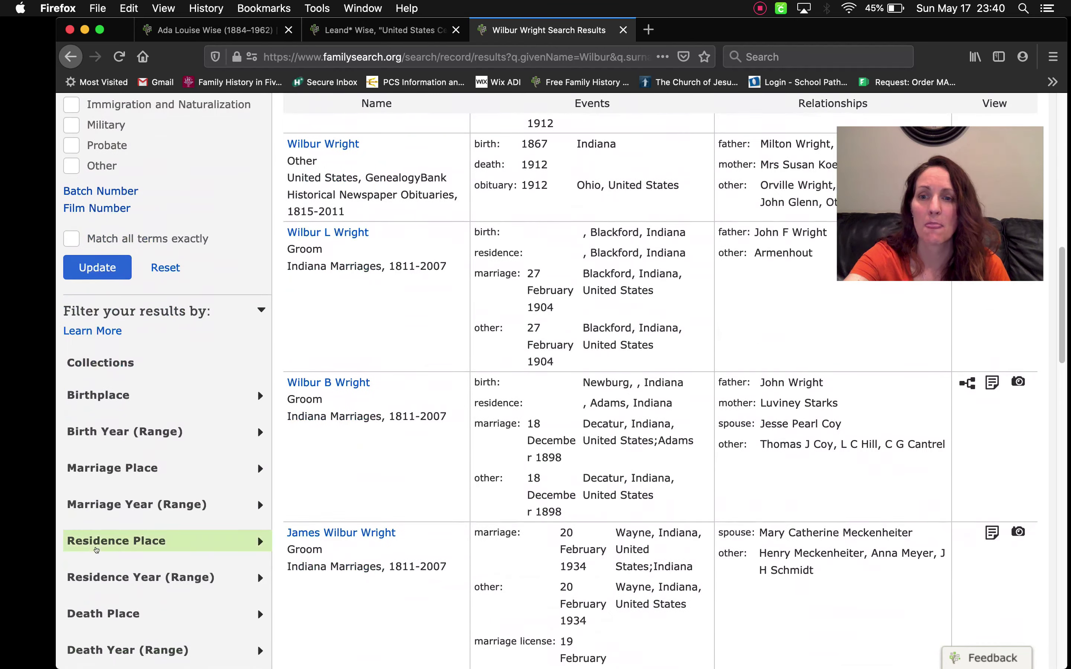
{"action": "scroll", "coordinate": [93, 528], "scroll_direction": "up", "scroll_amount": 5}
{"action": "left_click", "coordinate": [96, 494]}
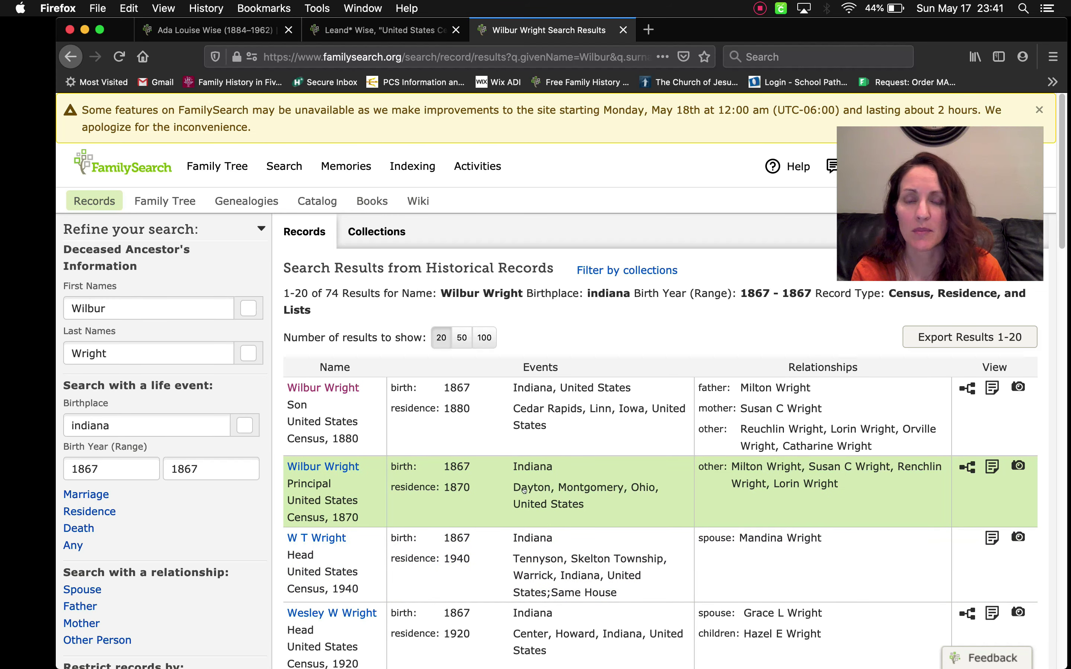
Step: Open Wilbur Wright's 1880 United States Census result for Cedar Rapids, Linn, Iowa, and review its indexed details and household members
{"action": "left_click", "coordinate": [322, 388]}
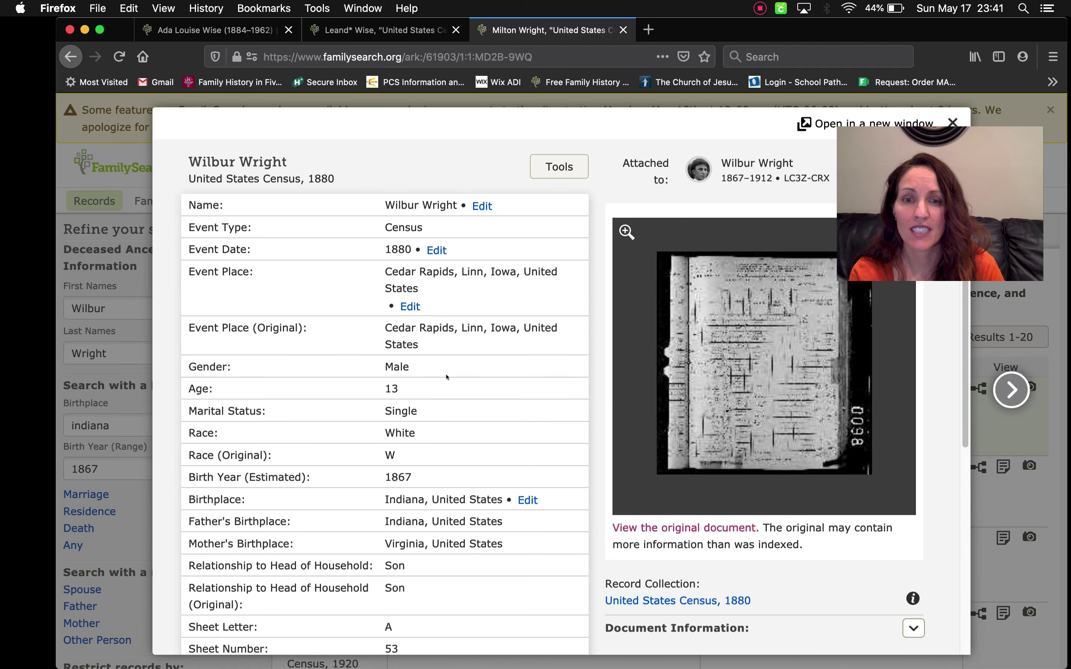
{"action": "scroll", "coordinate": [446, 373], "scroll_direction": "down", "scroll_amount": 7}
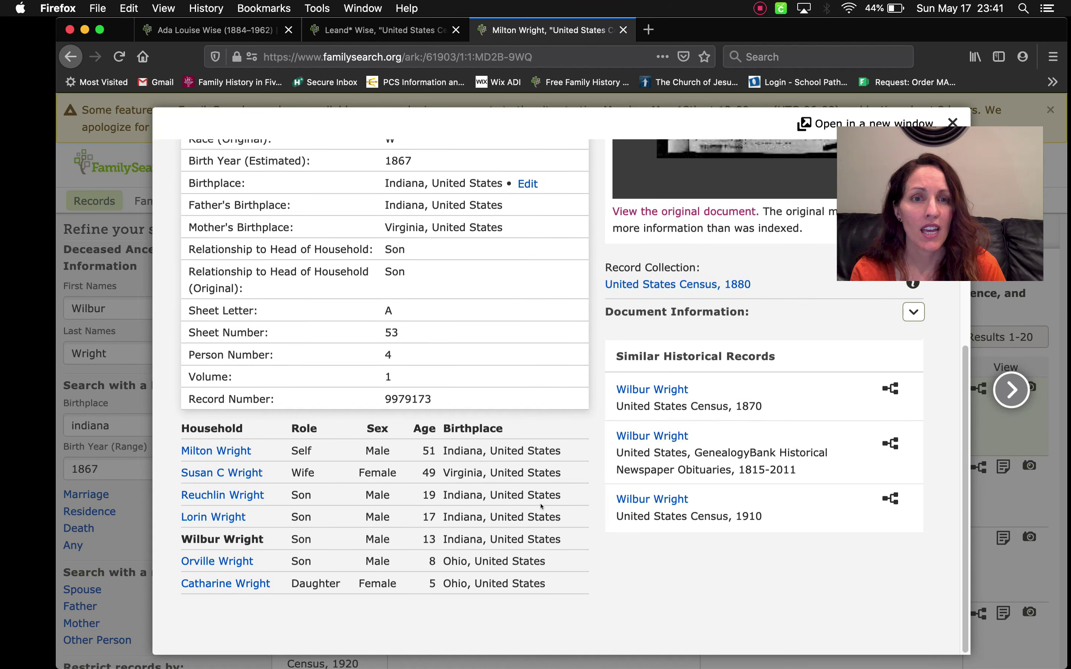
{"action": "scroll", "coordinate": [542, 504], "scroll_direction": "up", "scroll_amount": 10}
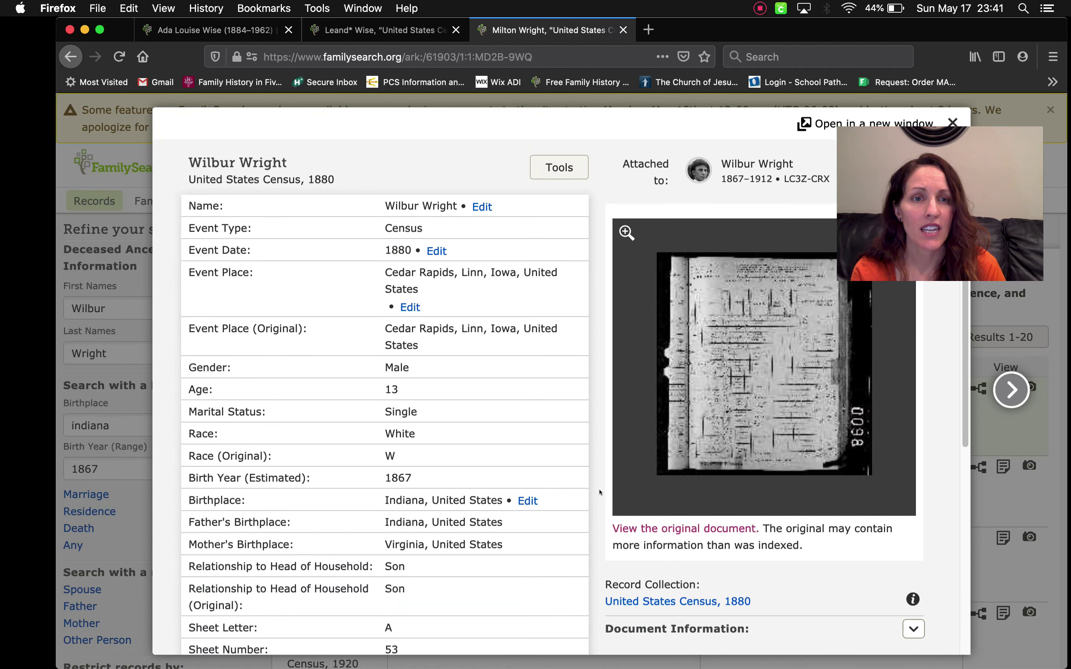
Step: Open the original 1880 census page image from the record and collapse its image index to enlarge the viewing area
{"action": "left_click", "coordinate": [745, 381]}
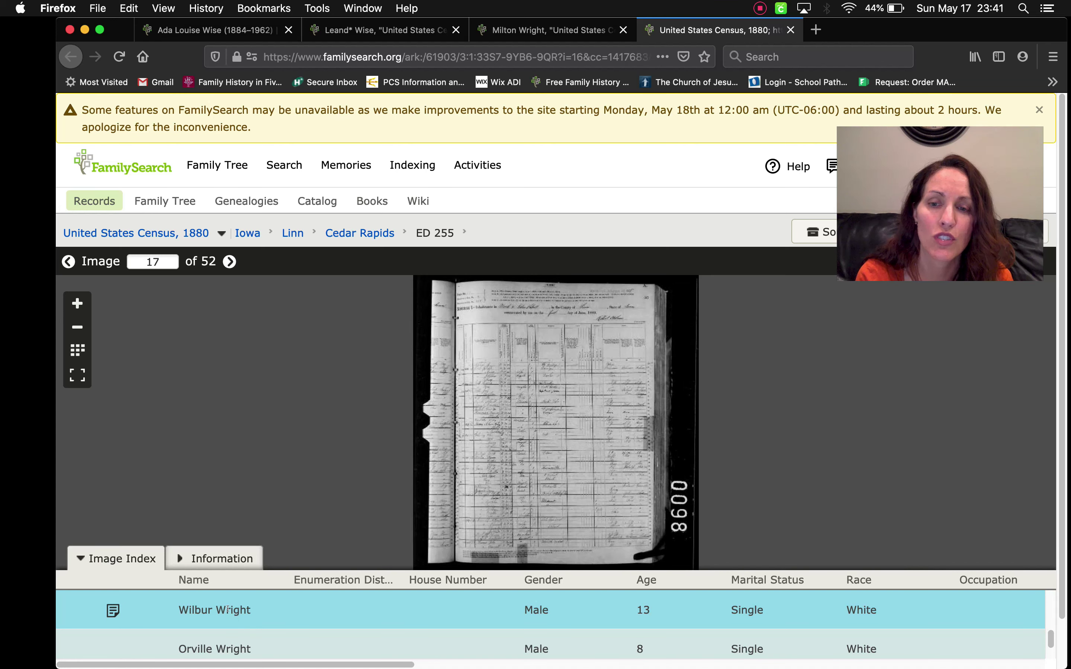
{"action": "left_click", "coordinate": [72, 560]}
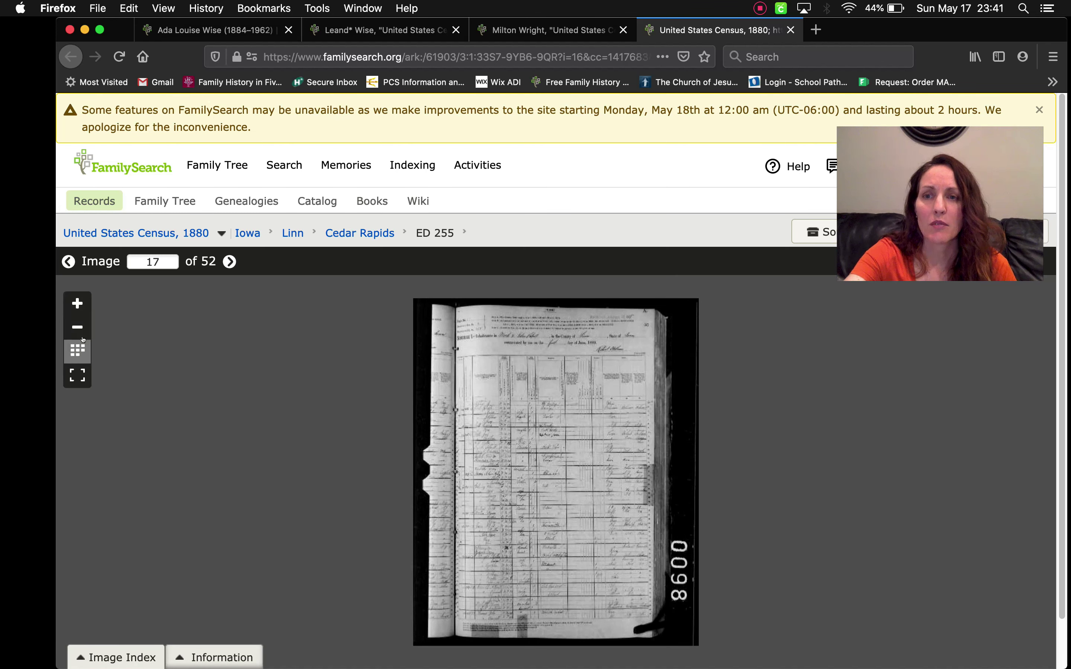
Step: Enlarge the 1880 census page image and locate the Milton Wright household, examining the handwritten names, ages, relationships and occupations
{"action": "left_click", "coordinate": [77, 303]}
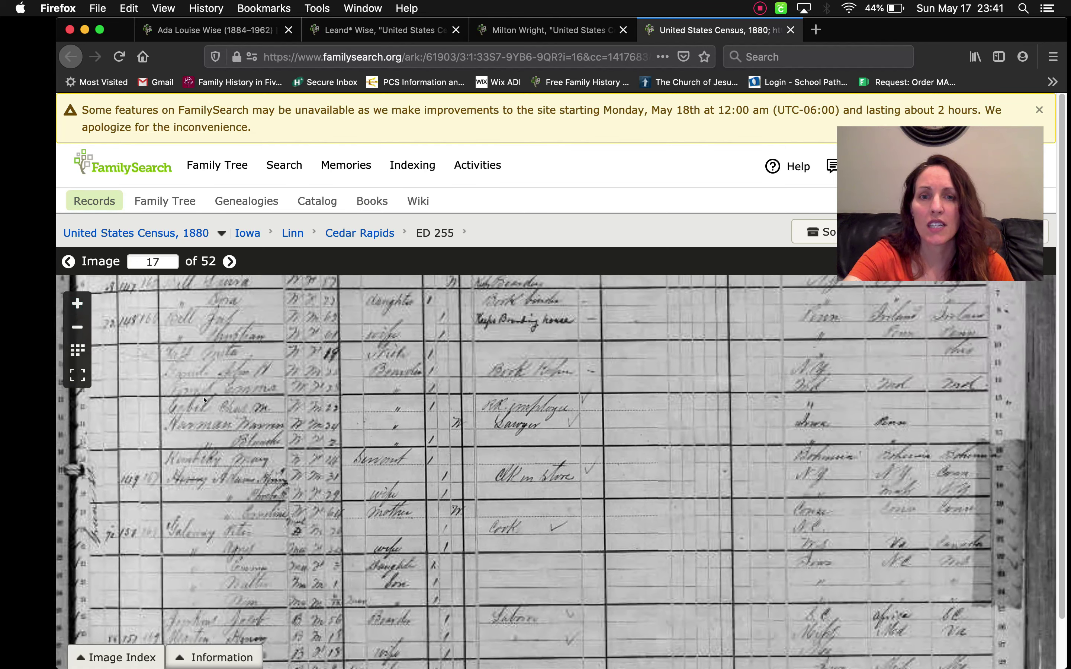
{"action": "left_click_drag", "start_coordinate": [204, 400], "coordinate": [417, 441]}
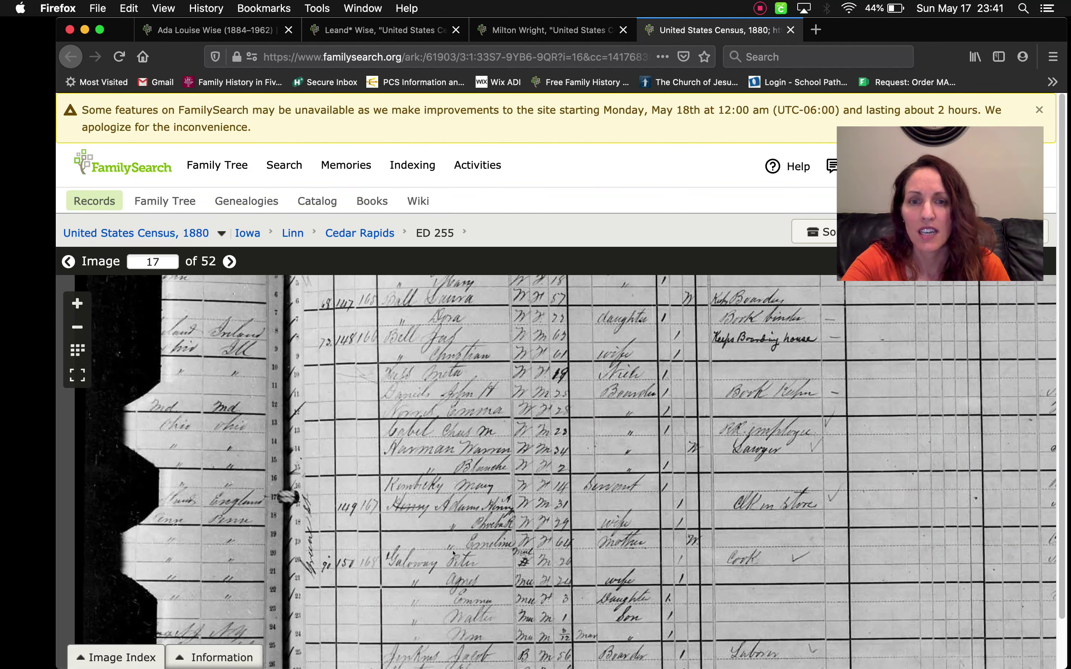
{"action": "scroll", "coordinate": [503, 441], "scroll_direction": "down", "scroll_amount": 5}
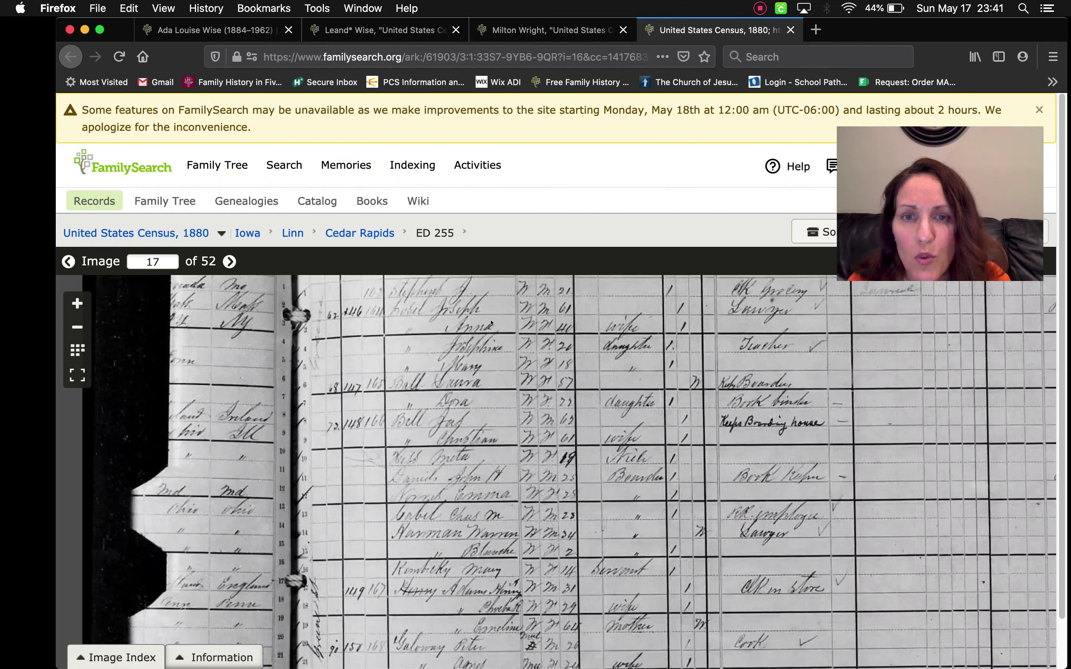
{"action": "scroll", "coordinate": [486, 476], "scroll_direction": "down", "scroll_amount": 10}
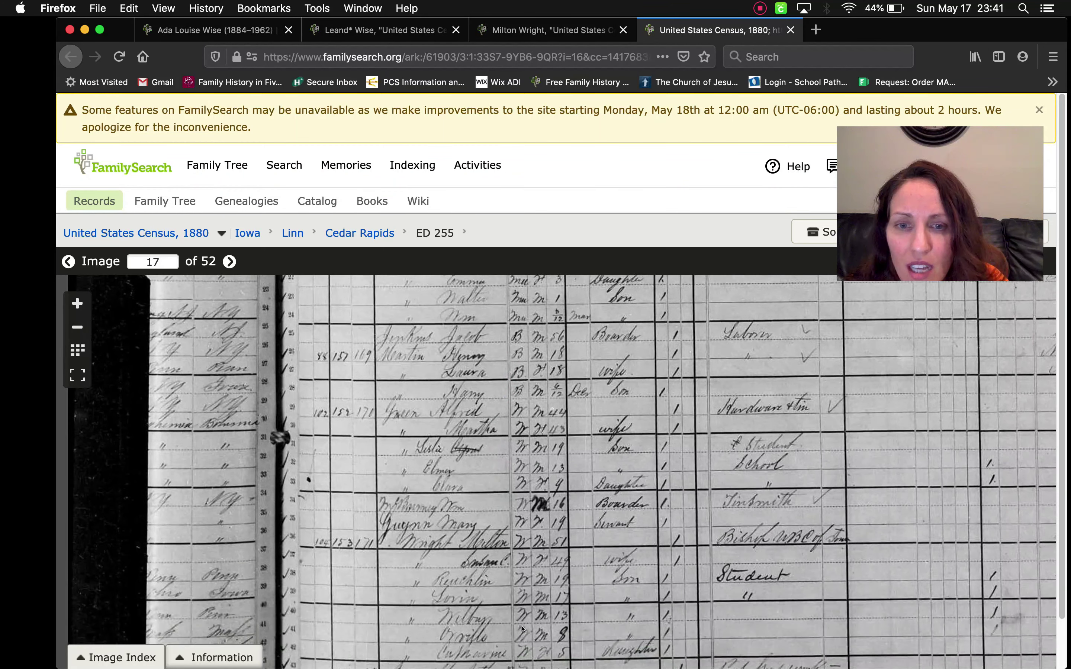
{"action": "scroll", "coordinate": [491, 469], "scroll_direction": "down", "scroll_amount": 3}
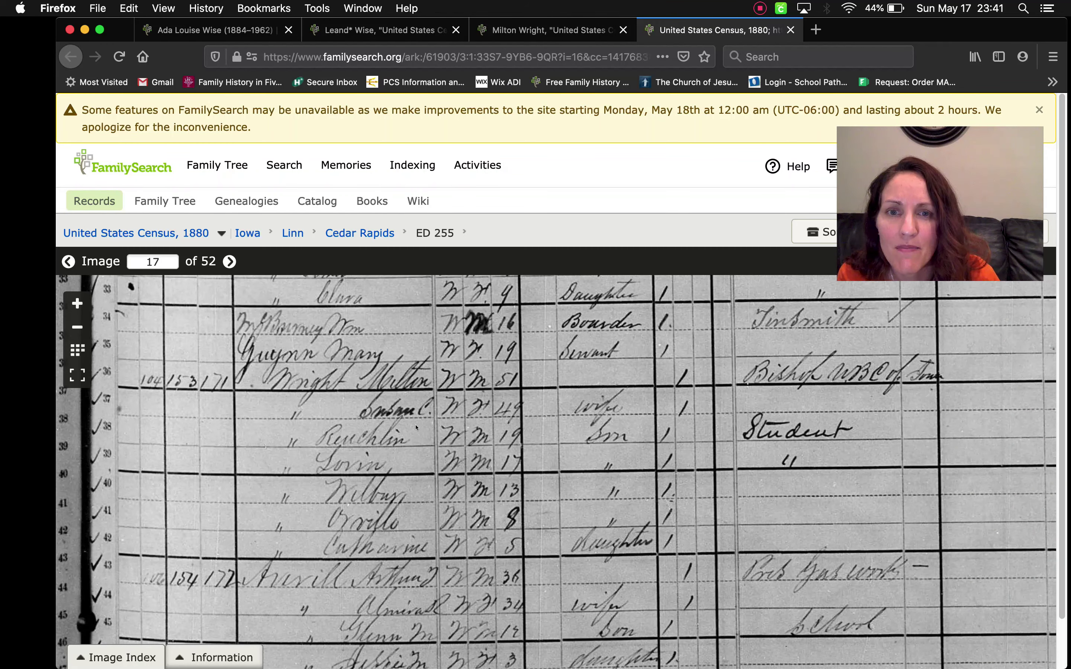
{"action": "left_click_drag", "start_coordinate": [523, 509], "coordinate": [758, 511]}
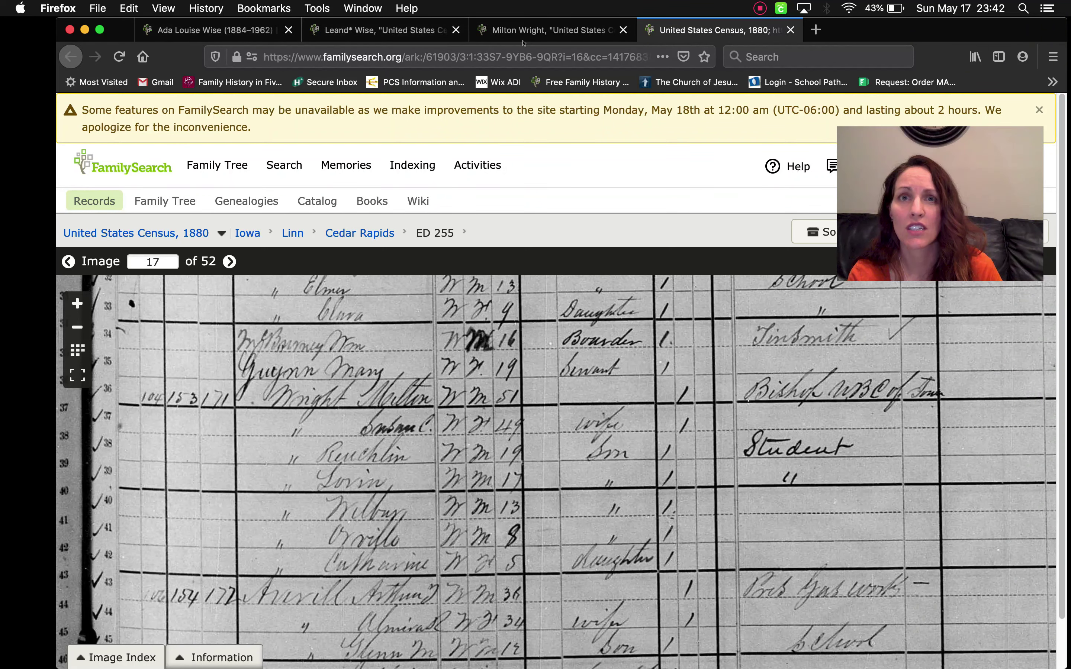
Step: Return to Wilbur Wright's indexed 1880 census record and close its details to get back to the search results
{"action": "left_click", "coordinate": [531, 31]}
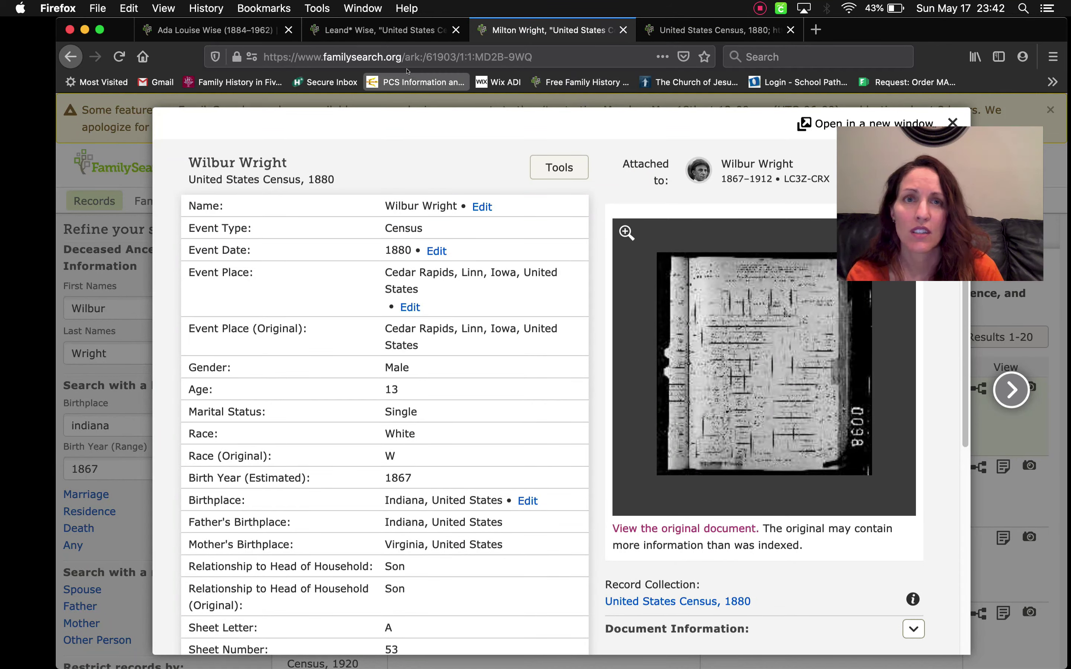
{"action": "left_click", "coordinate": [375, 35]}
{"action": "left_click", "coordinate": [539, 29]}
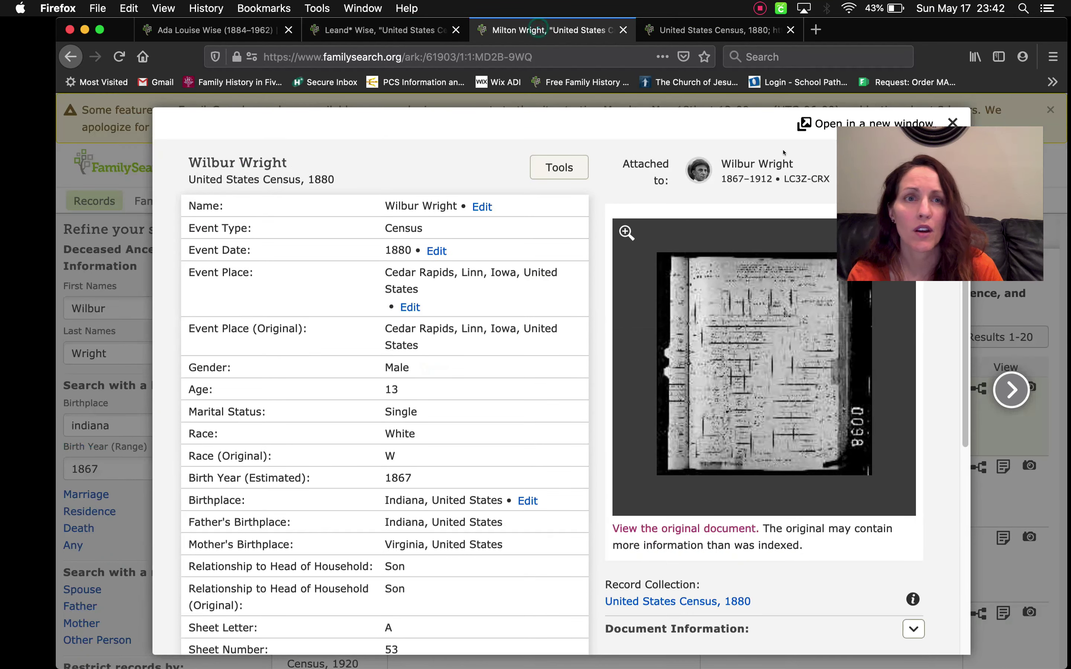
{"action": "key", "text": "Escape"}
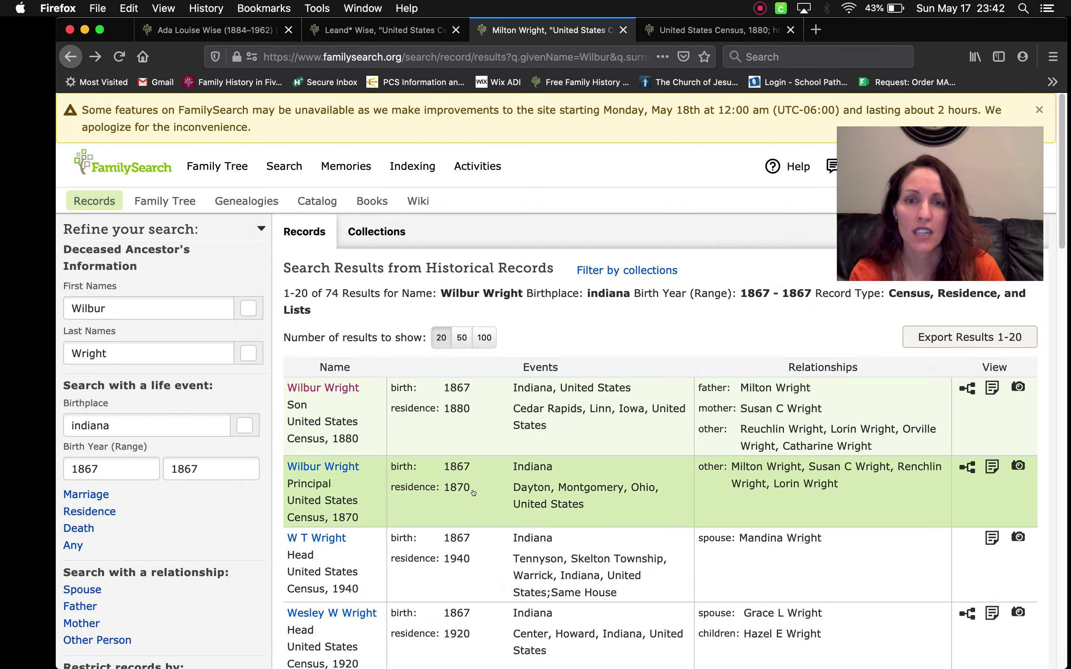
Step: Look through the filtered census results for other records matching Wilbur Wright, comparing residences, years and relationships
{"action": "scroll", "coordinate": [443, 501], "scroll_direction": "down", "scroll_amount": 5}
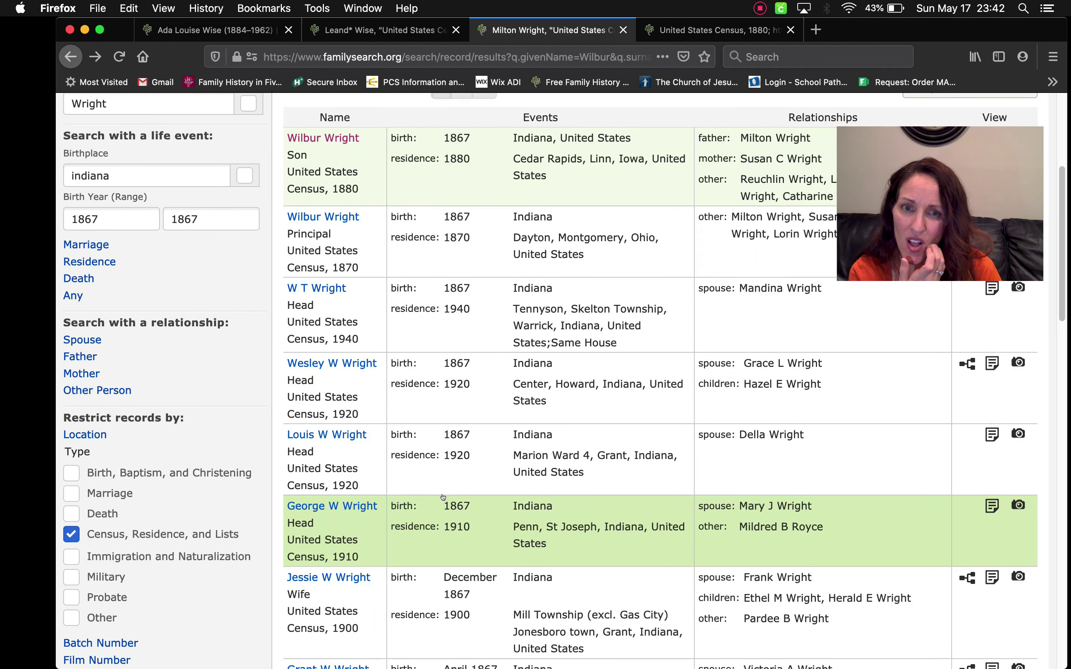
{"action": "scroll", "coordinate": [443, 497], "scroll_direction": "down", "scroll_amount": 4}
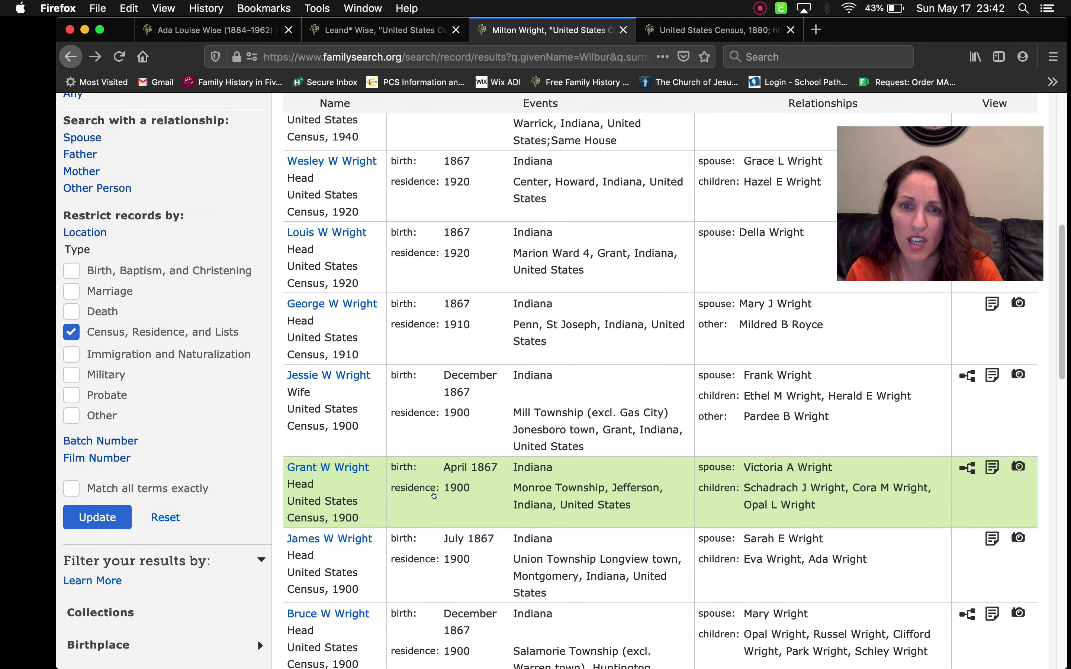
{"action": "scroll", "coordinate": [434, 496], "scroll_direction": "up", "scroll_amount": 3}
{"action": "scroll", "coordinate": [434, 496], "scroll_direction": "down", "scroll_amount": 7}
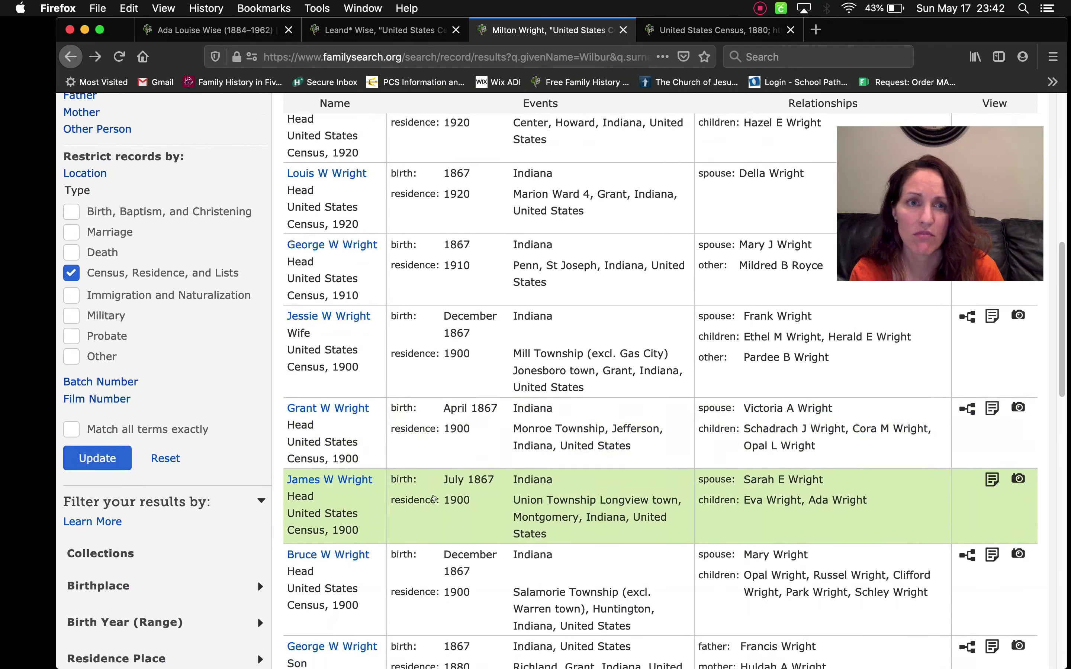
{"action": "scroll", "coordinate": [434, 498], "scroll_direction": "up", "scroll_amount": 13}
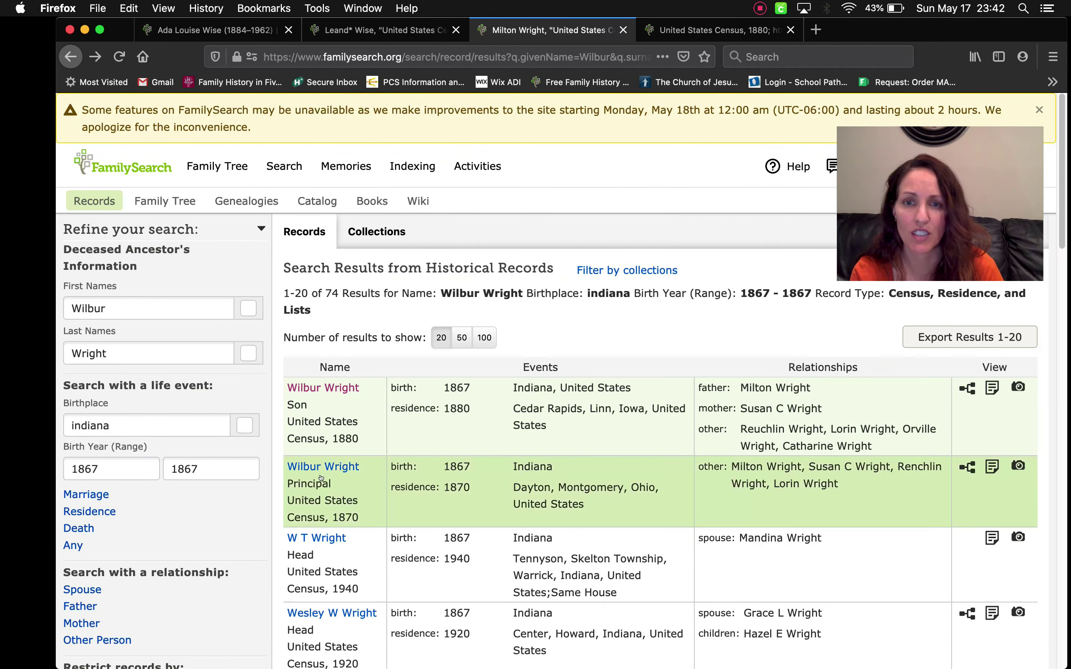